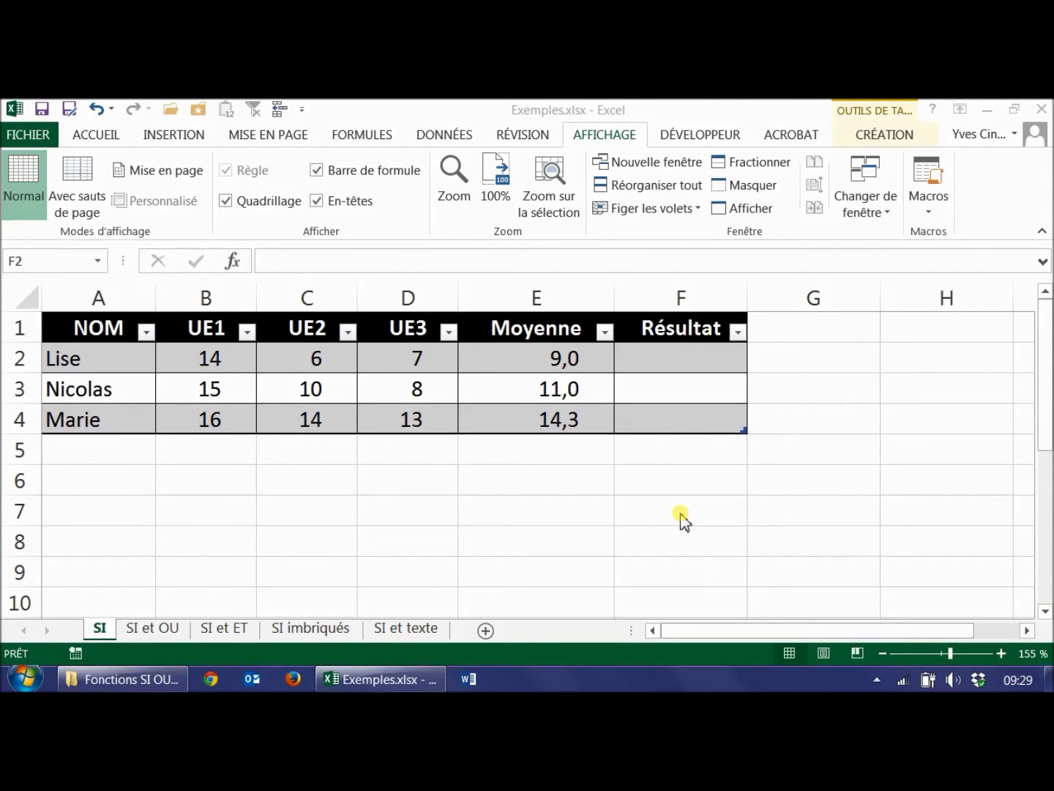
Fill the Résultat column from F2 with =SI(E2<10;"Echec";"Réussite"), testing each Moyenne against 10
left_click(658, 362)
left_click(439, 262)
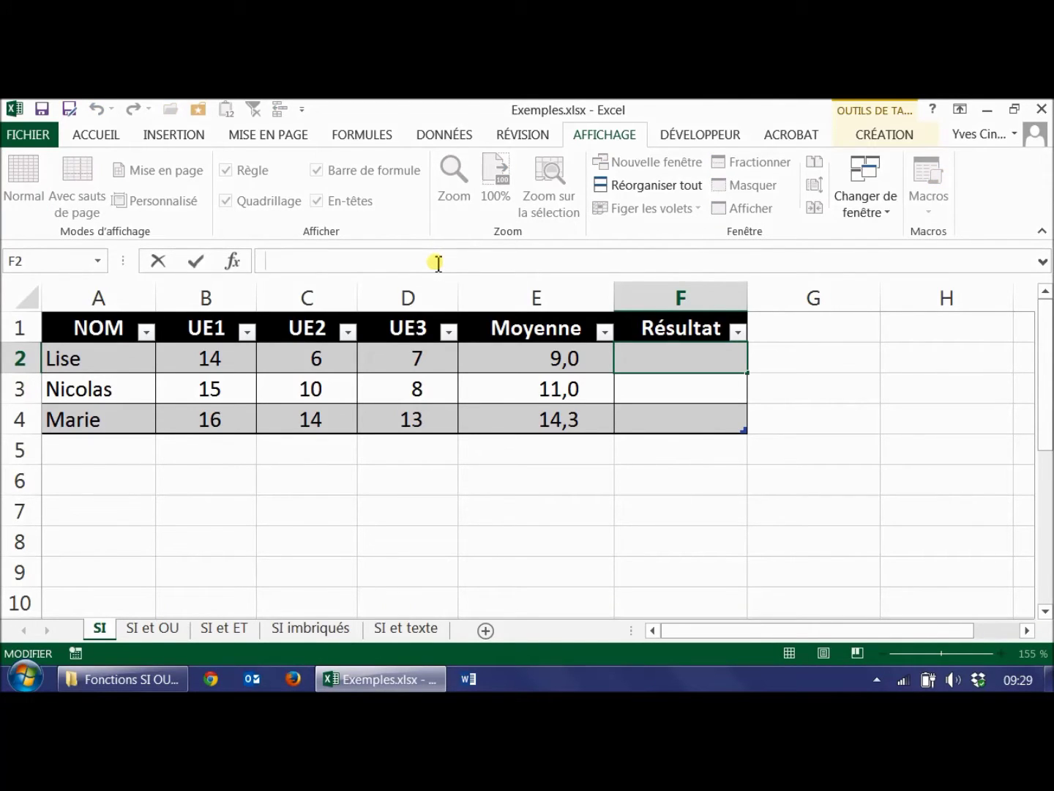
type("=si(")
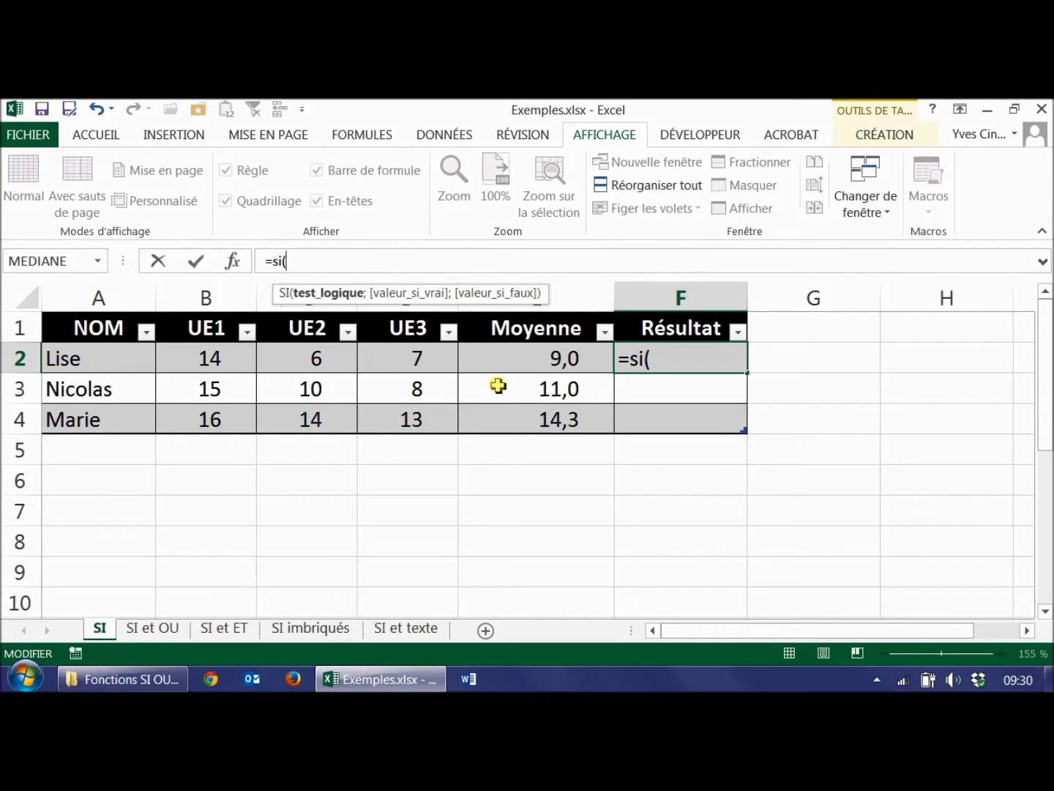
left_click(498, 361)
type("<10")
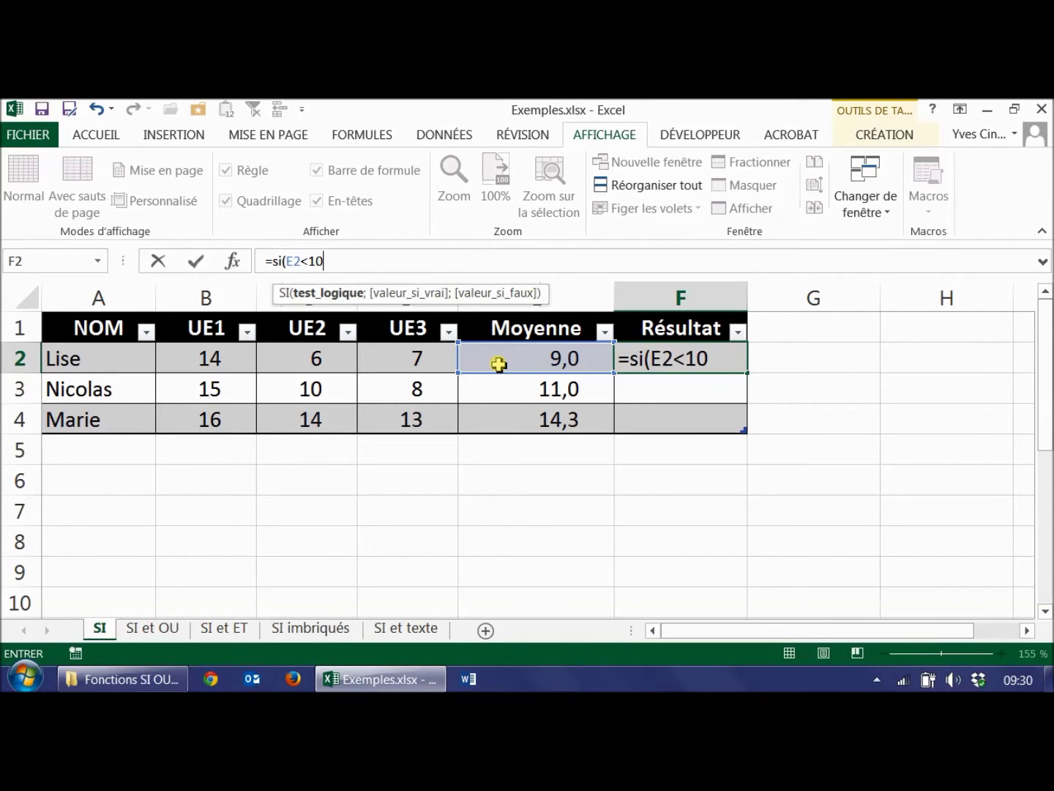
type(";")
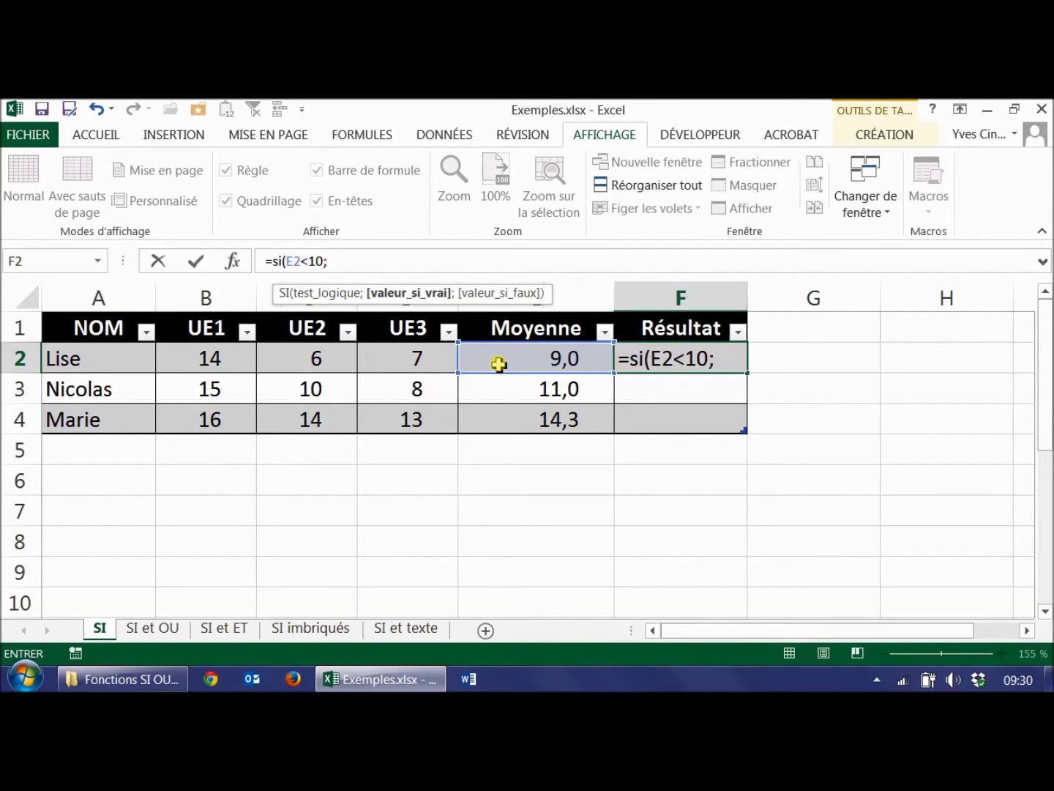
type("\"Echec\"")
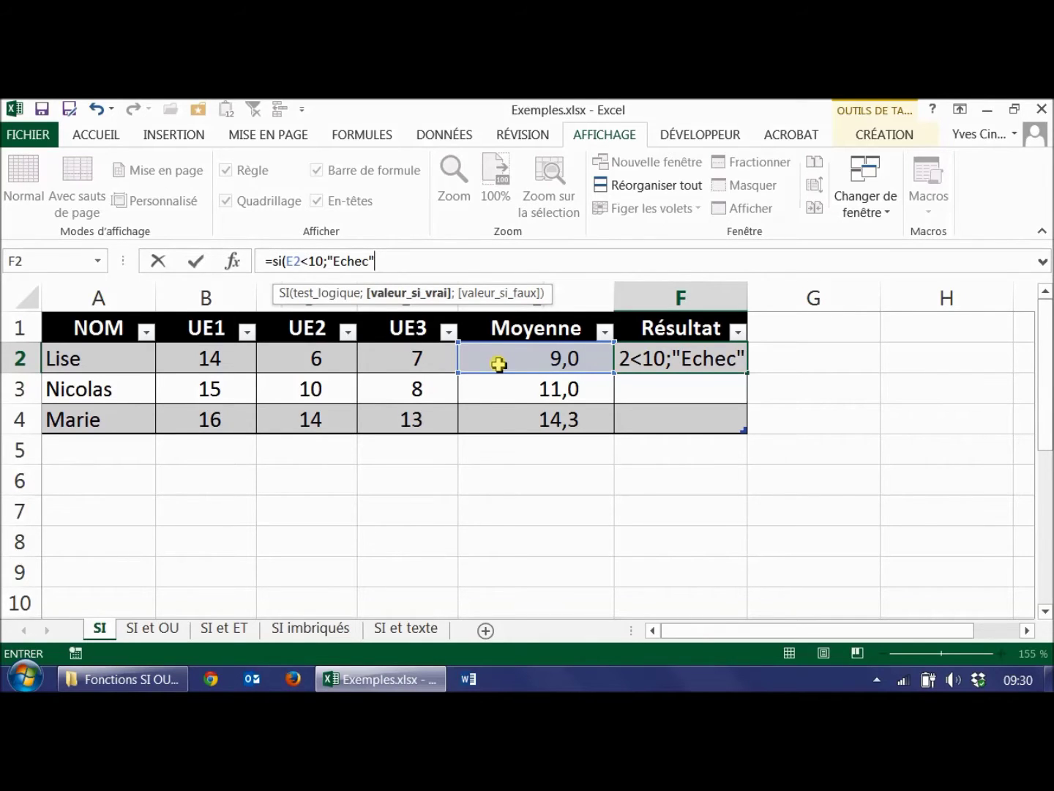
type(";")
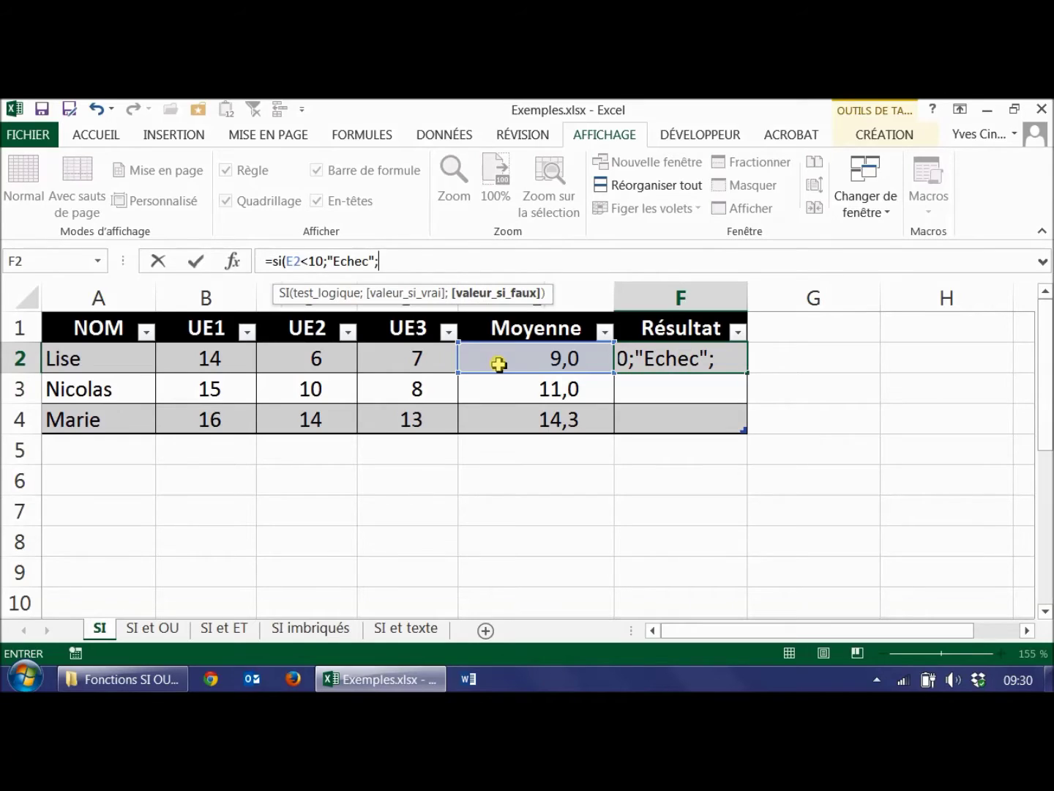
type("3")
key("BackSpace")
type("\"Réussite\"")
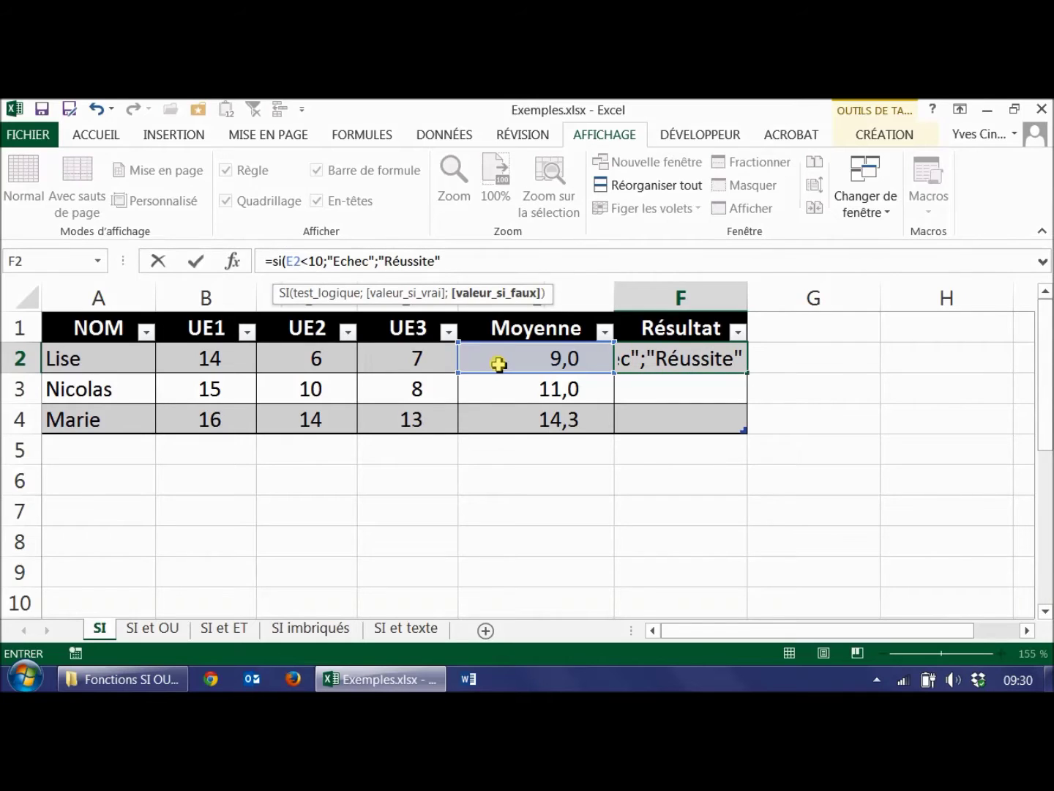
type(")")
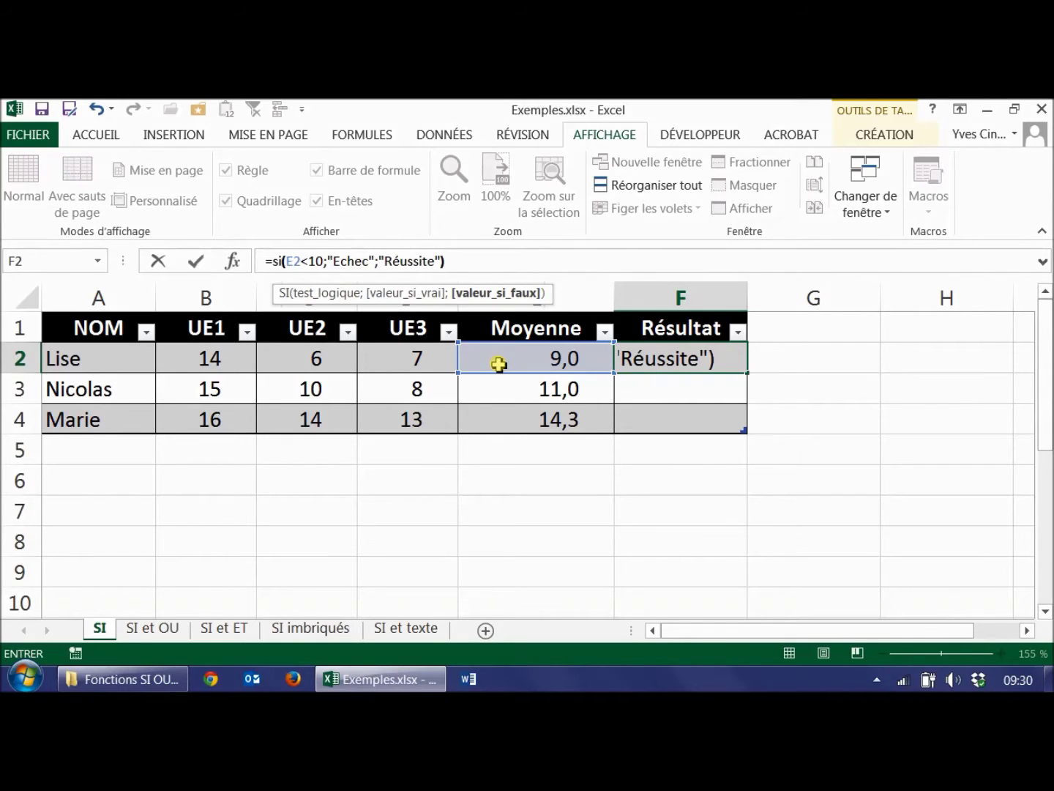
key("Return")
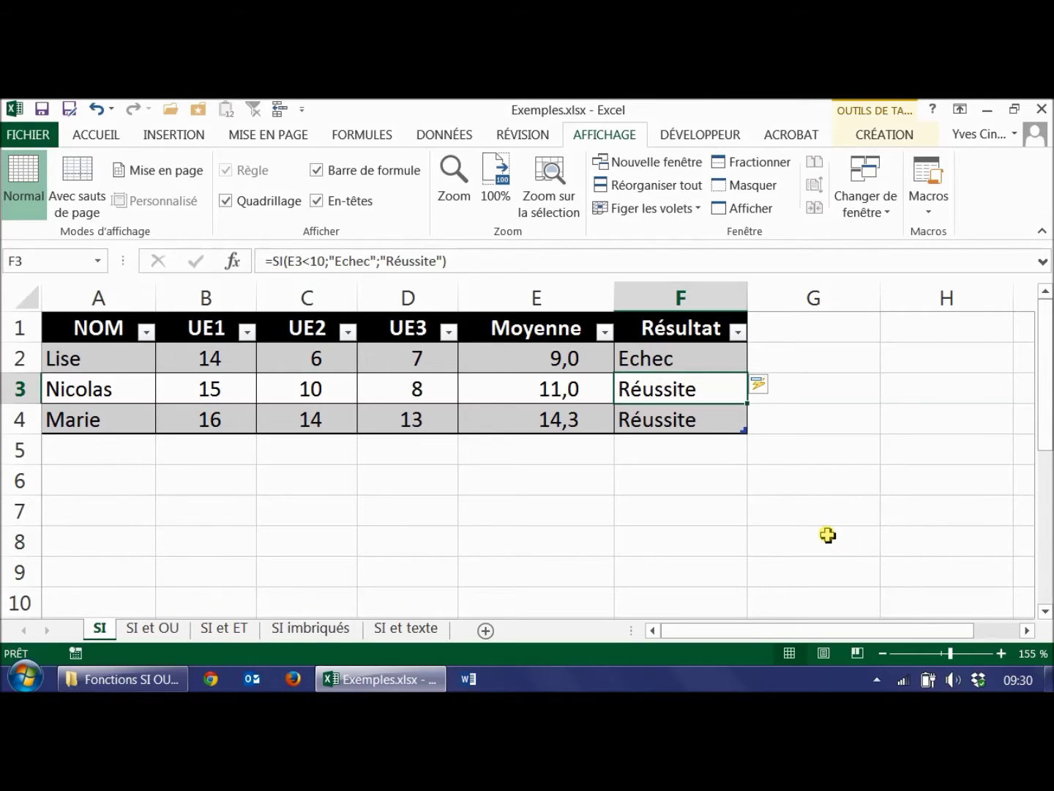
Clear the results in F2:F4 and enter =SI(E2>=10;"Réussite";"") in F2 for the Résultat column
left_click_drag(681, 365, 690, 438)
key("Delete")
left_click(638, 367)
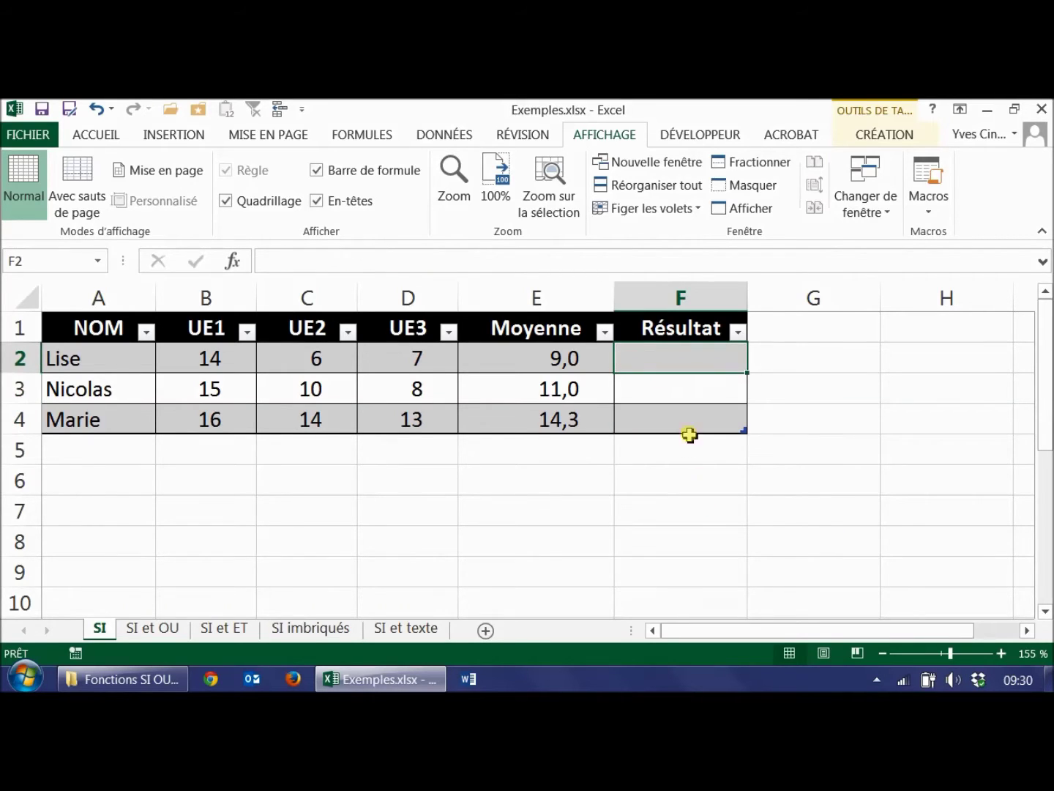
type("=si(")
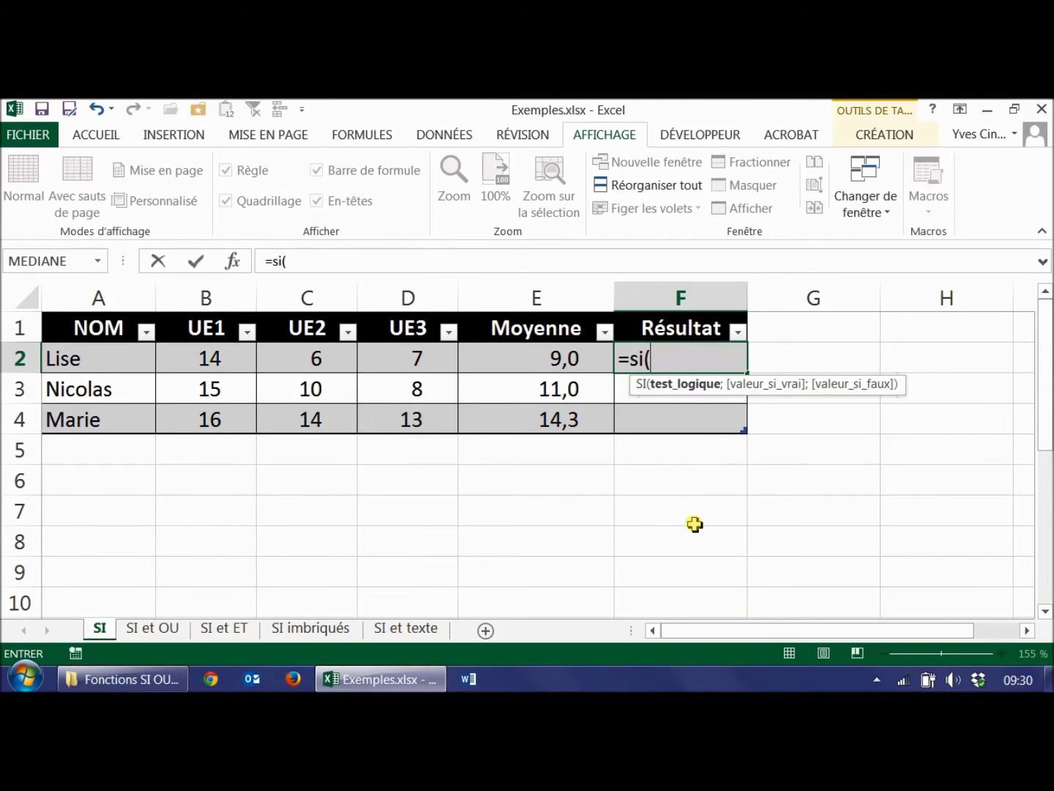
left_click(498, 360)
type(">")
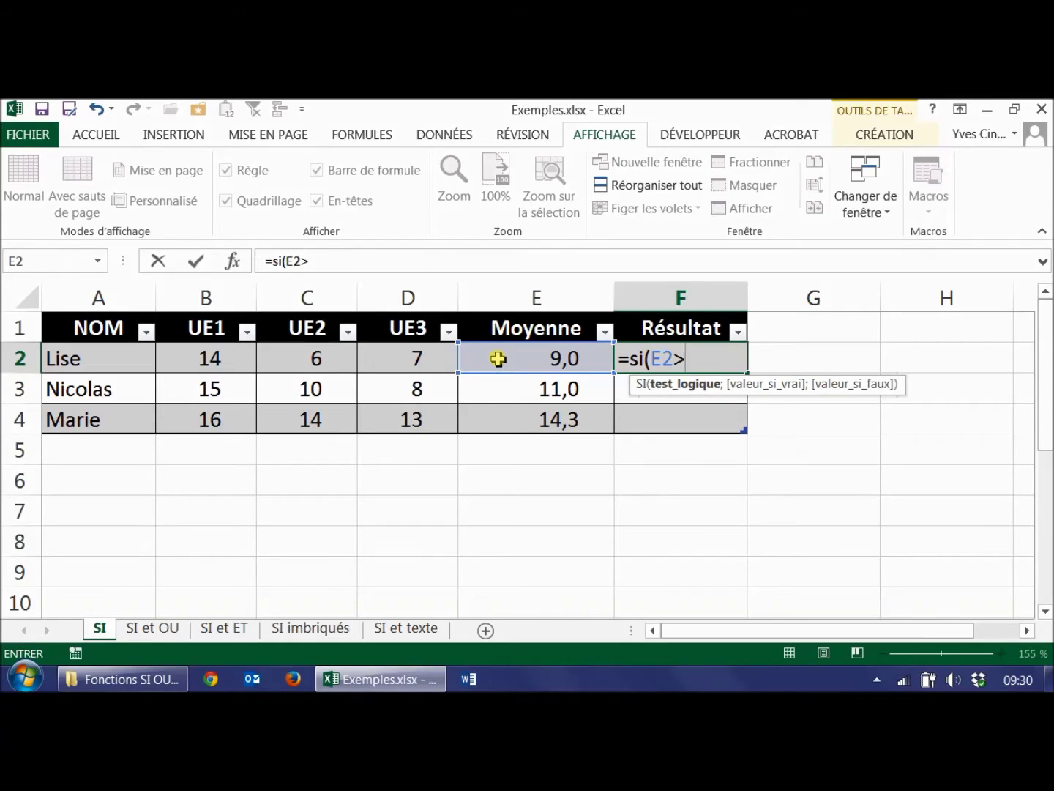
type("=10;\"")
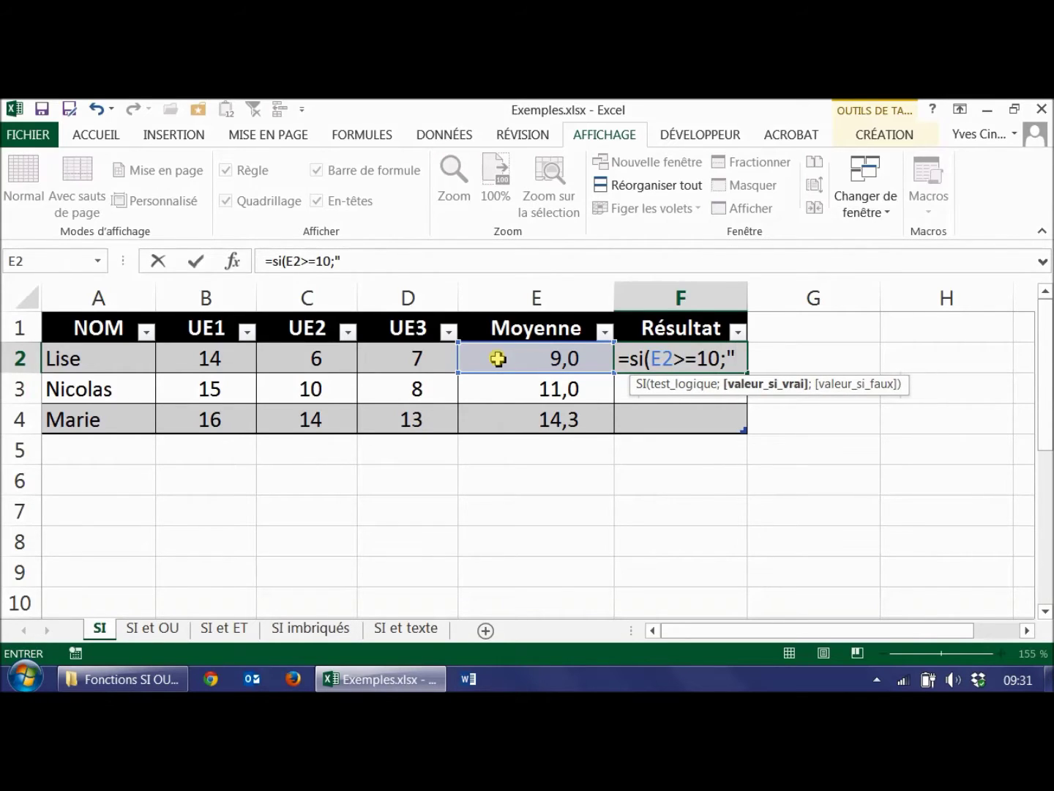
type("Réussite\";")
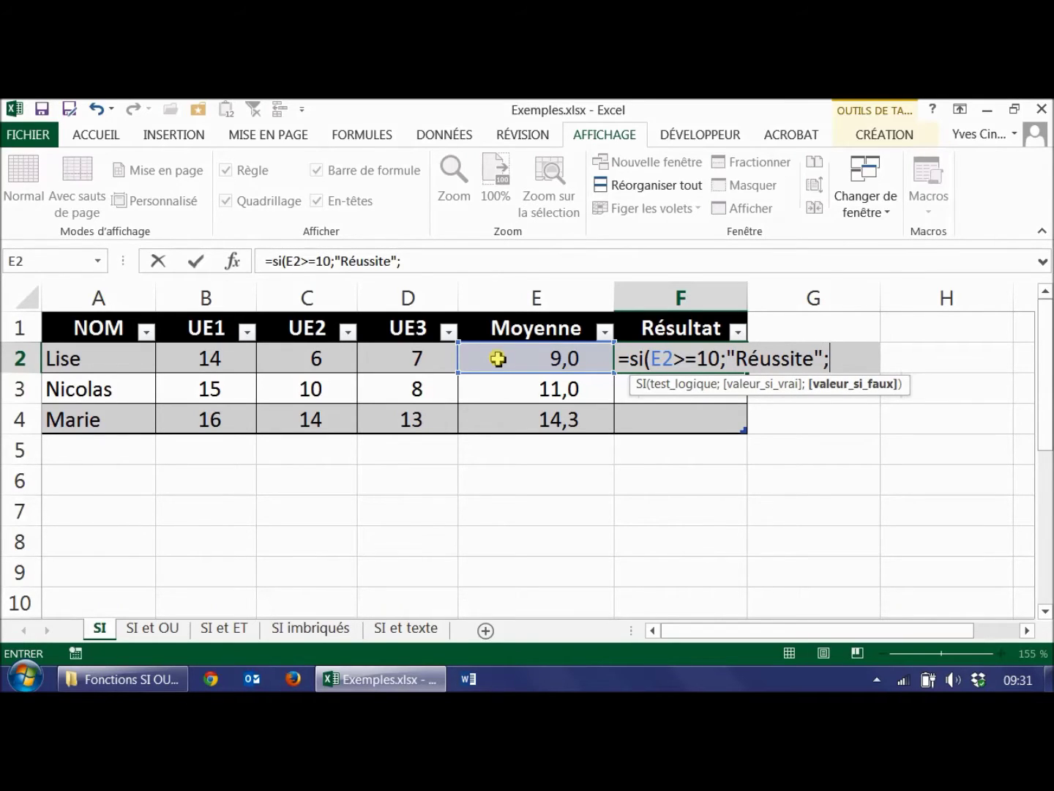
type("\"\")")
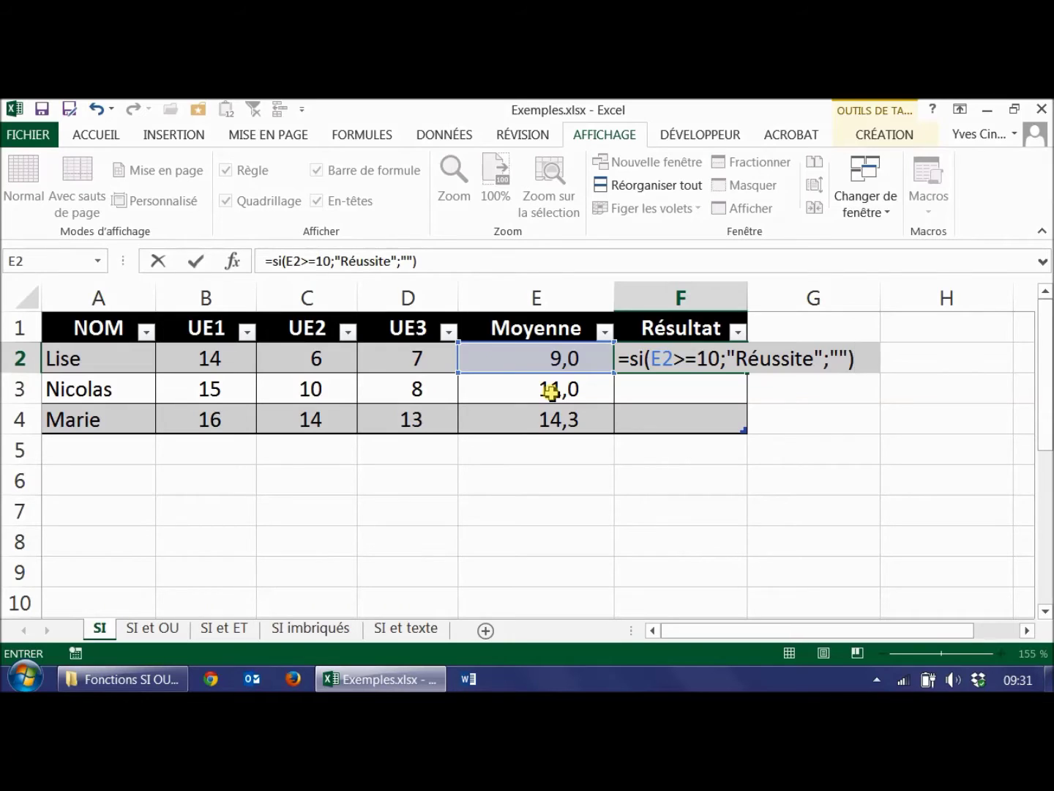
key("Return")
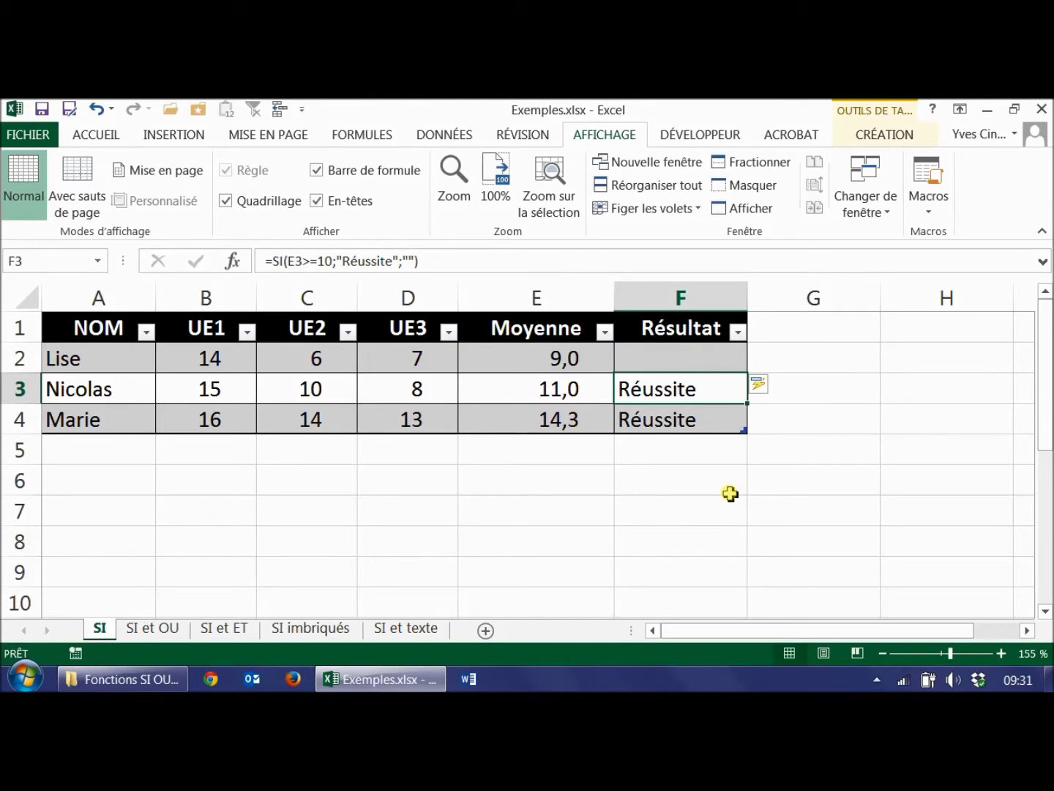
key("Up")
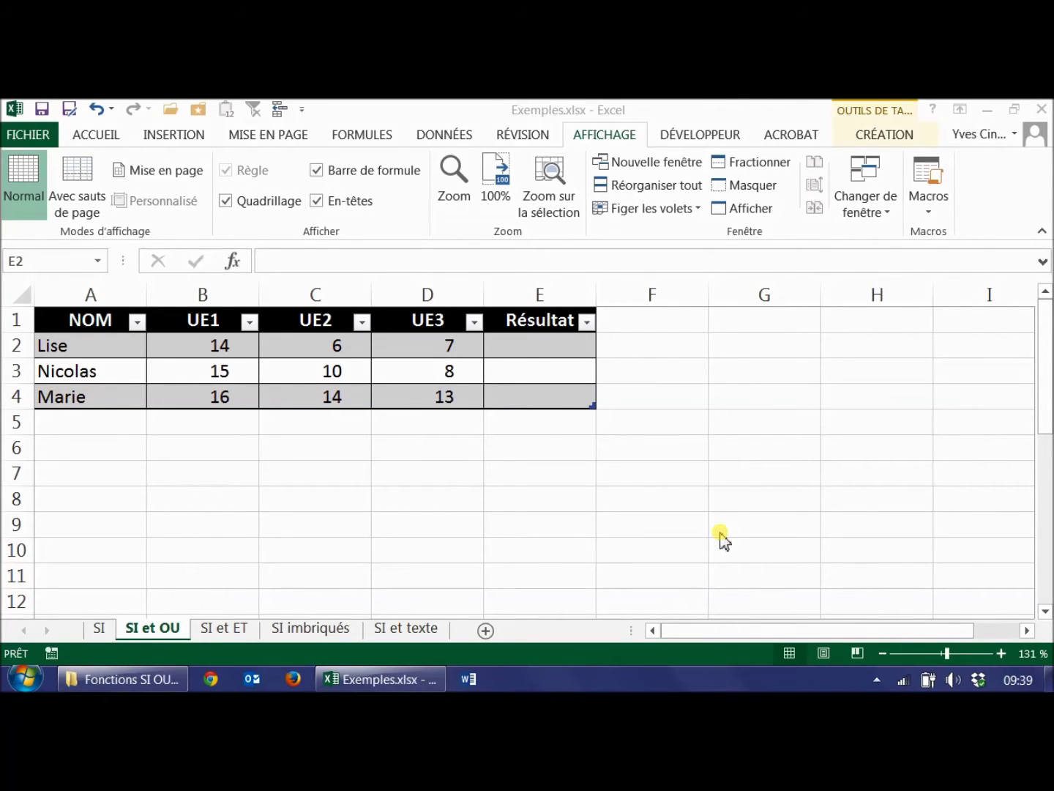
Begin an SI formula in E2 of the SI et OU sheet with the test OU(B2<10;C2<10;D2<10)
left_click(541, 345)
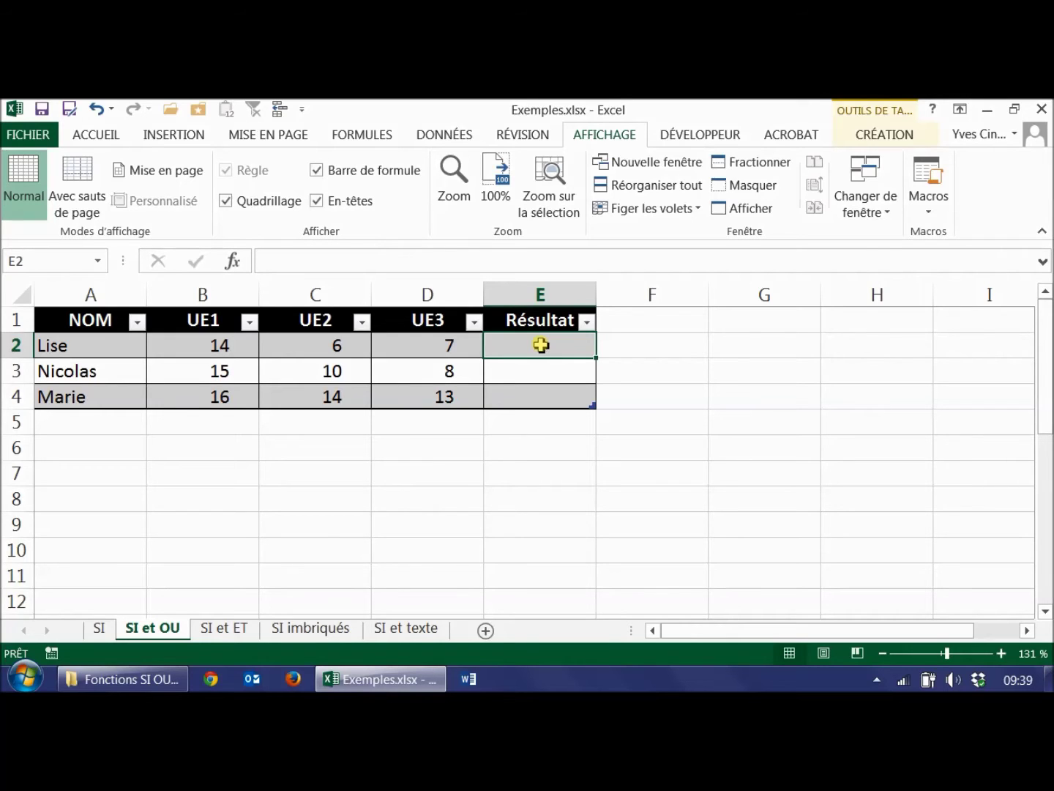
type("=si")
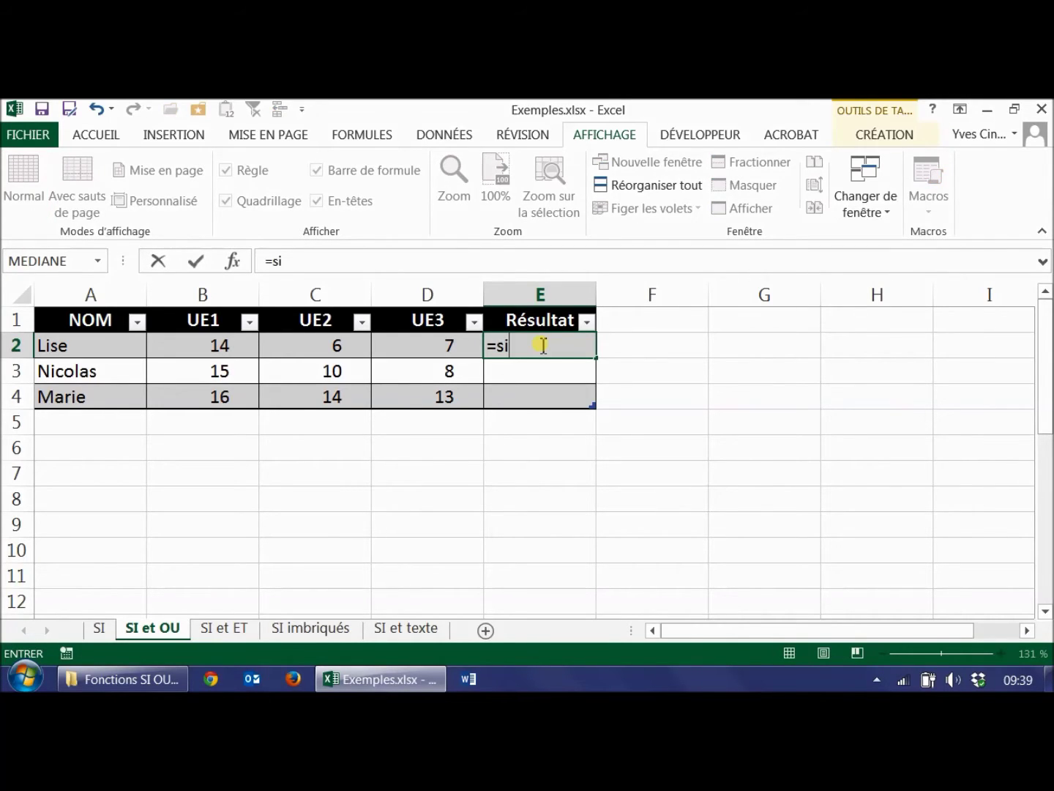
type("(ou")
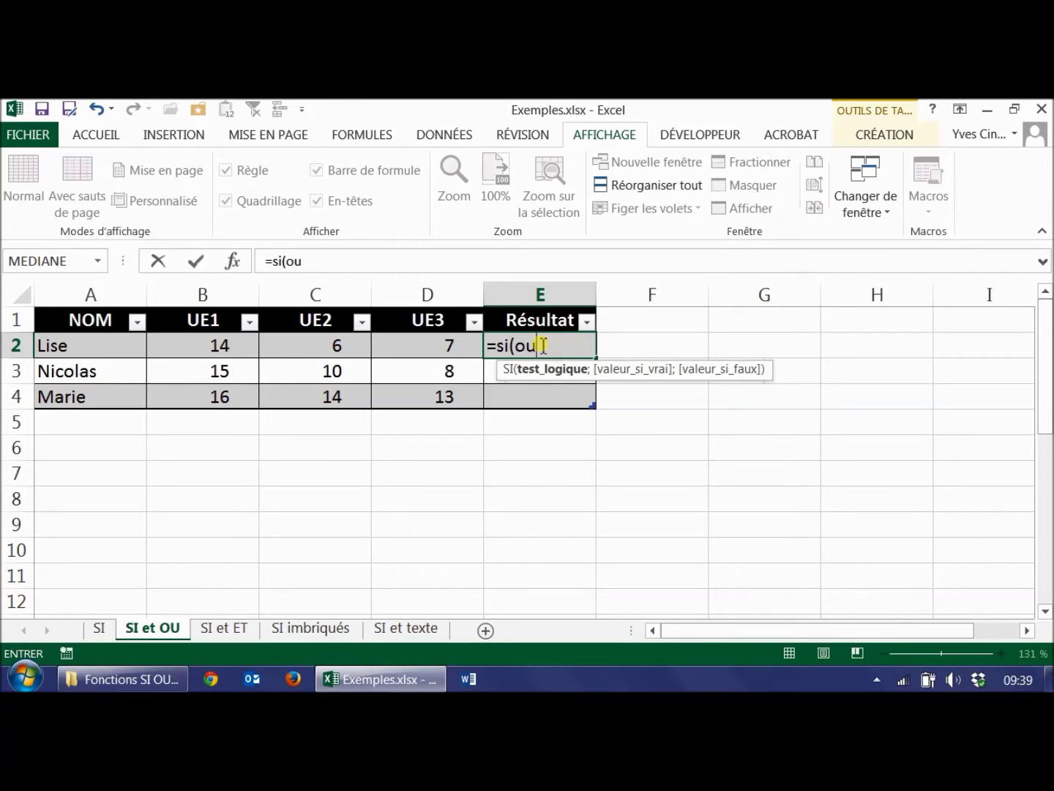
type("(")
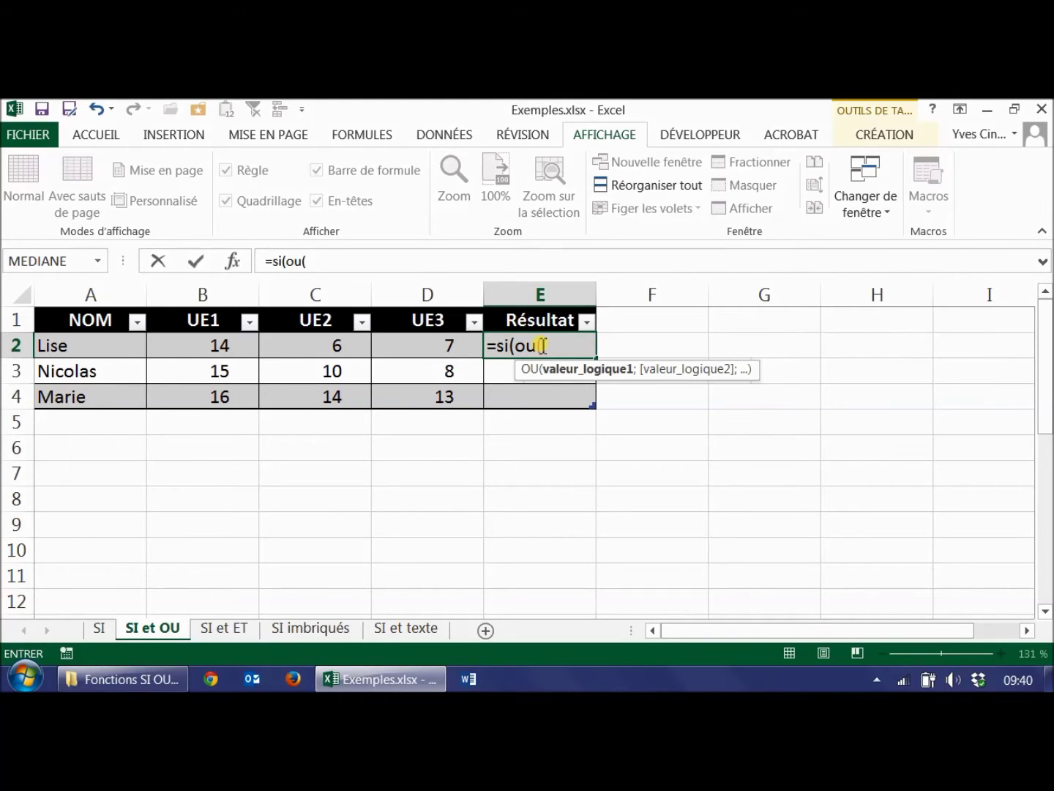
left_click(183, 350)
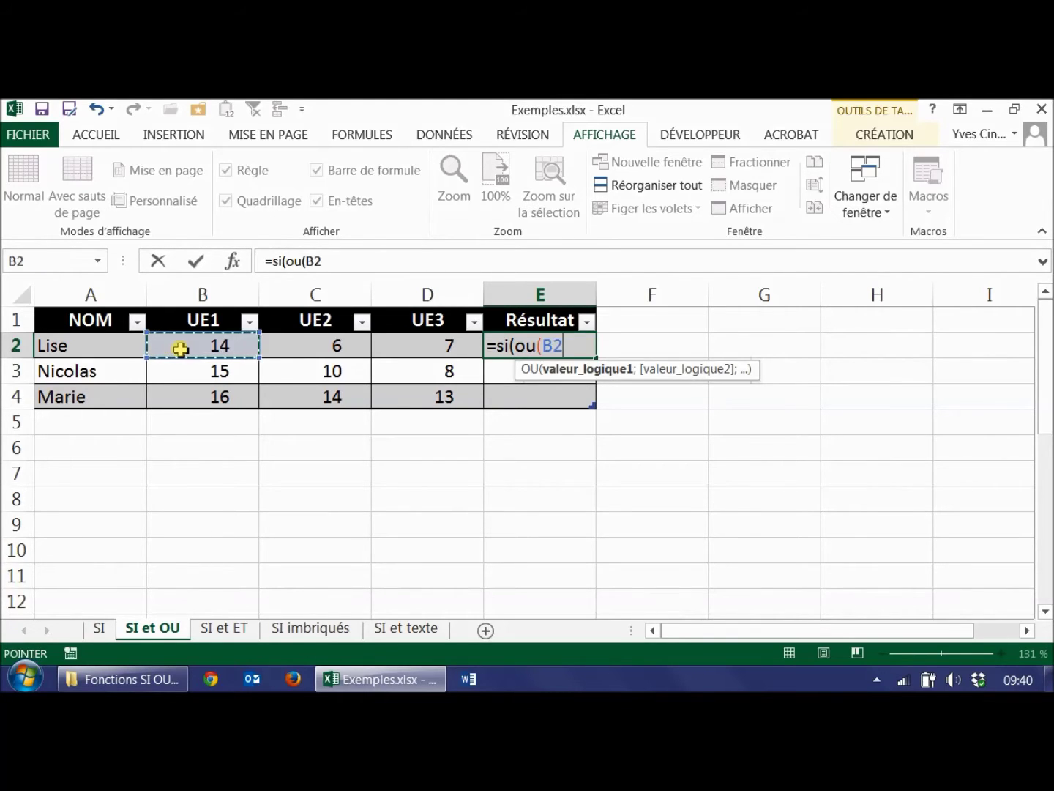
type("<")
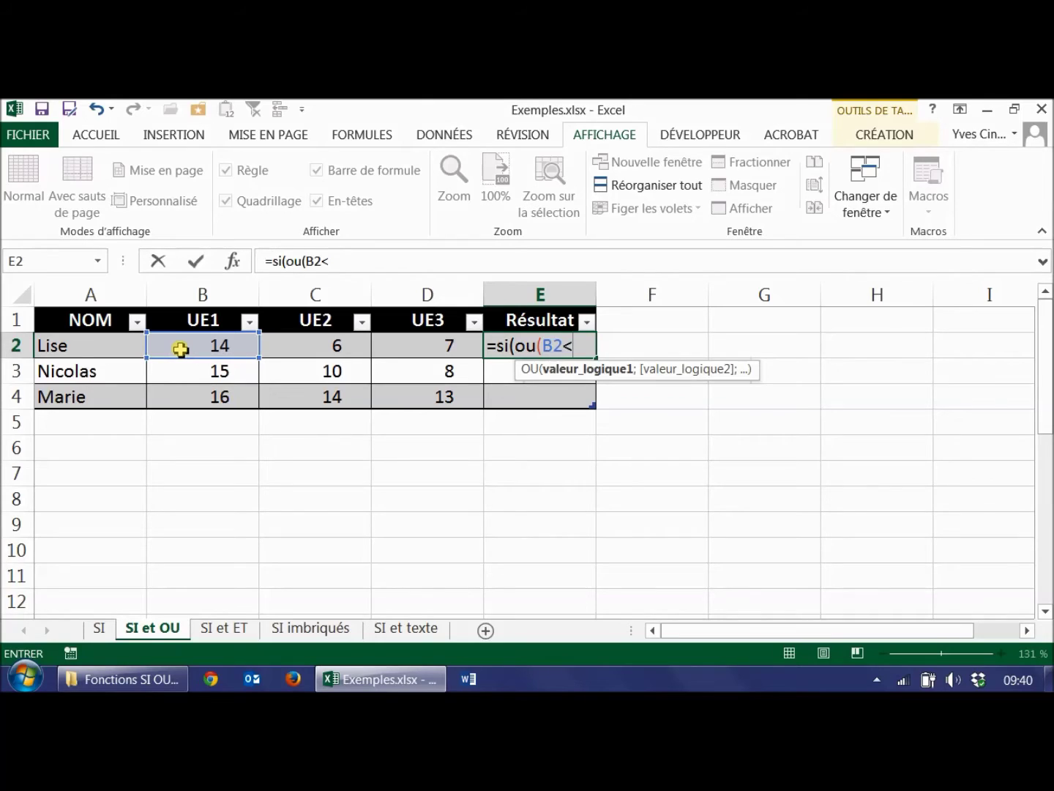
type("10;")
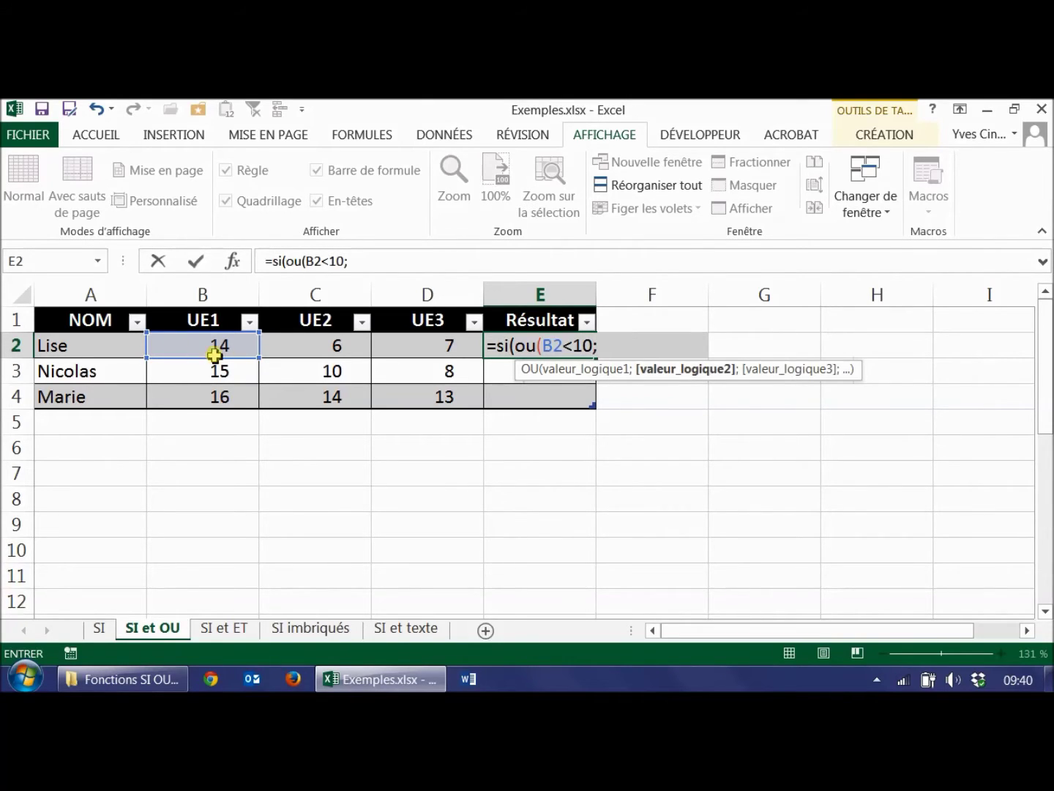
left_click(294, 349)
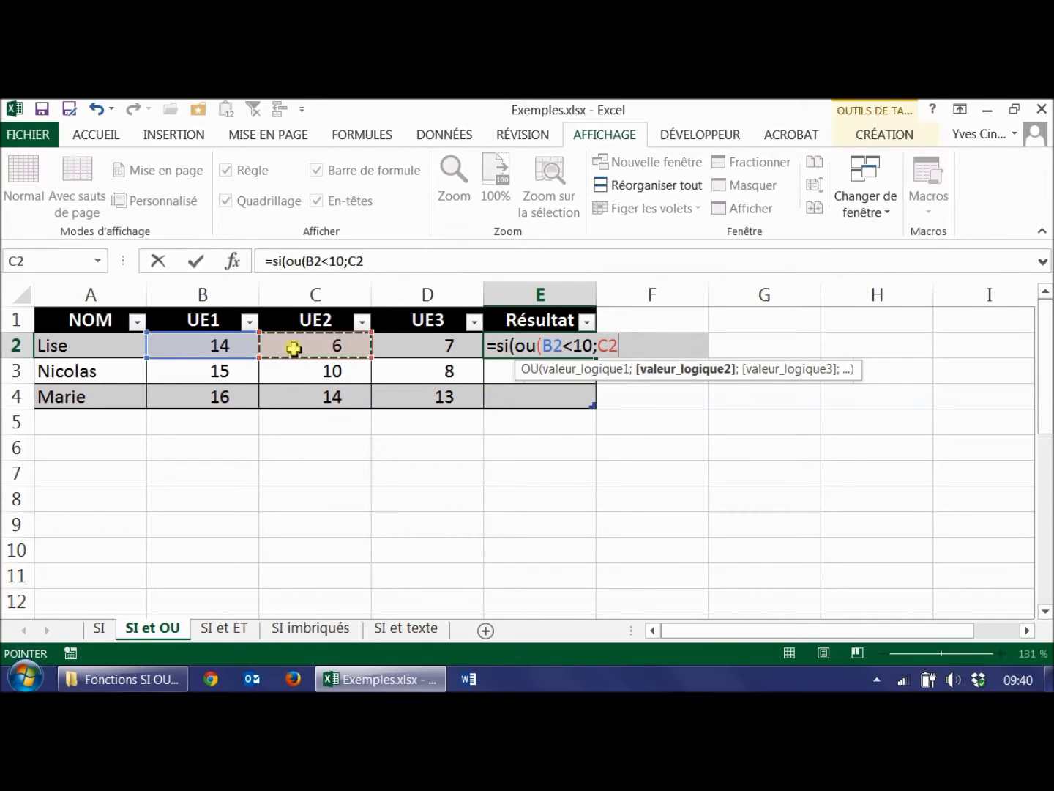
type("<10")
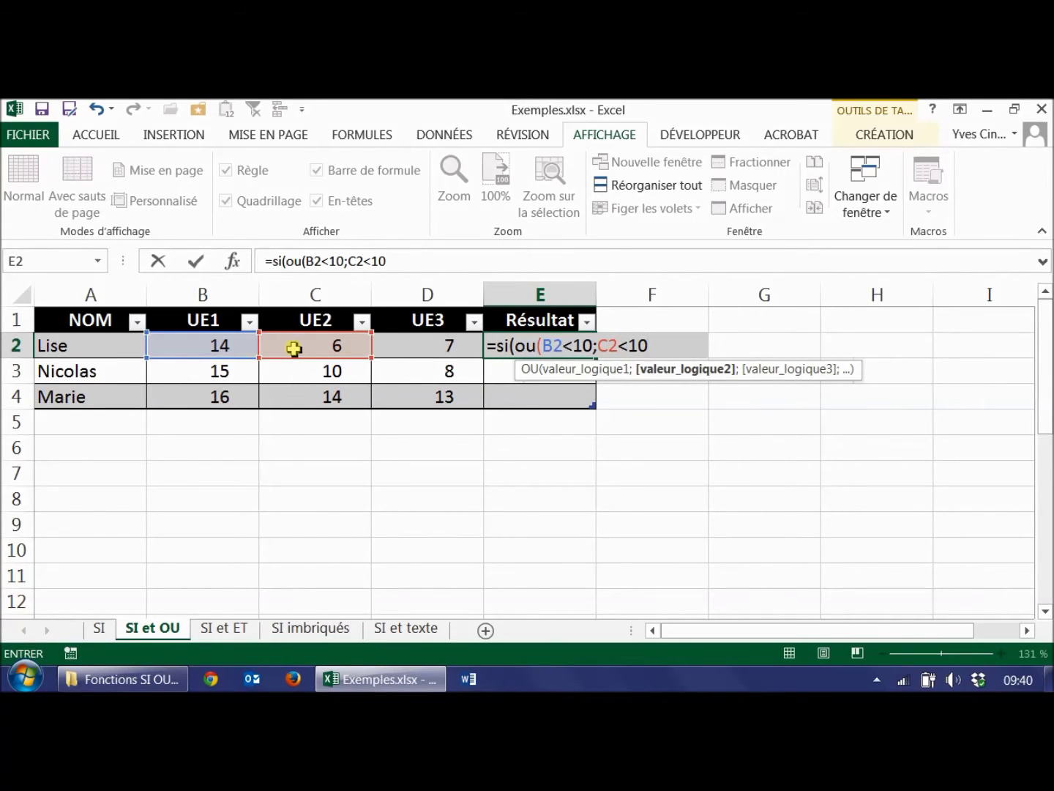
type(";")
left_click(414, 348)
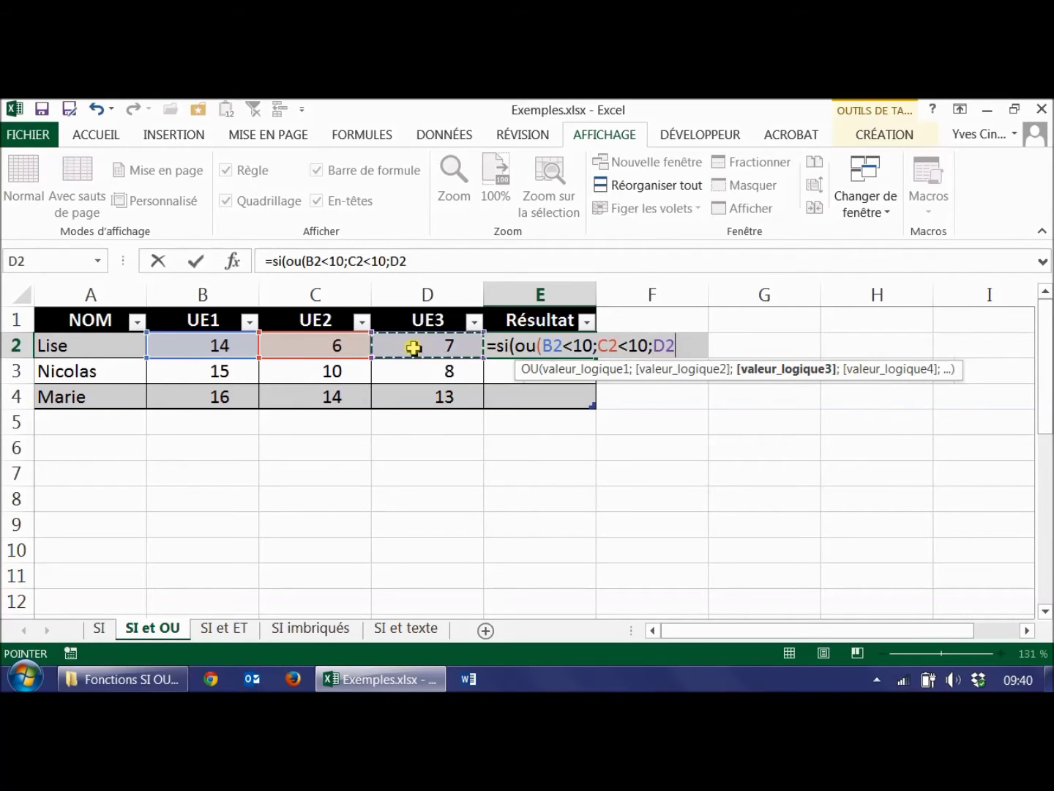
type("<")
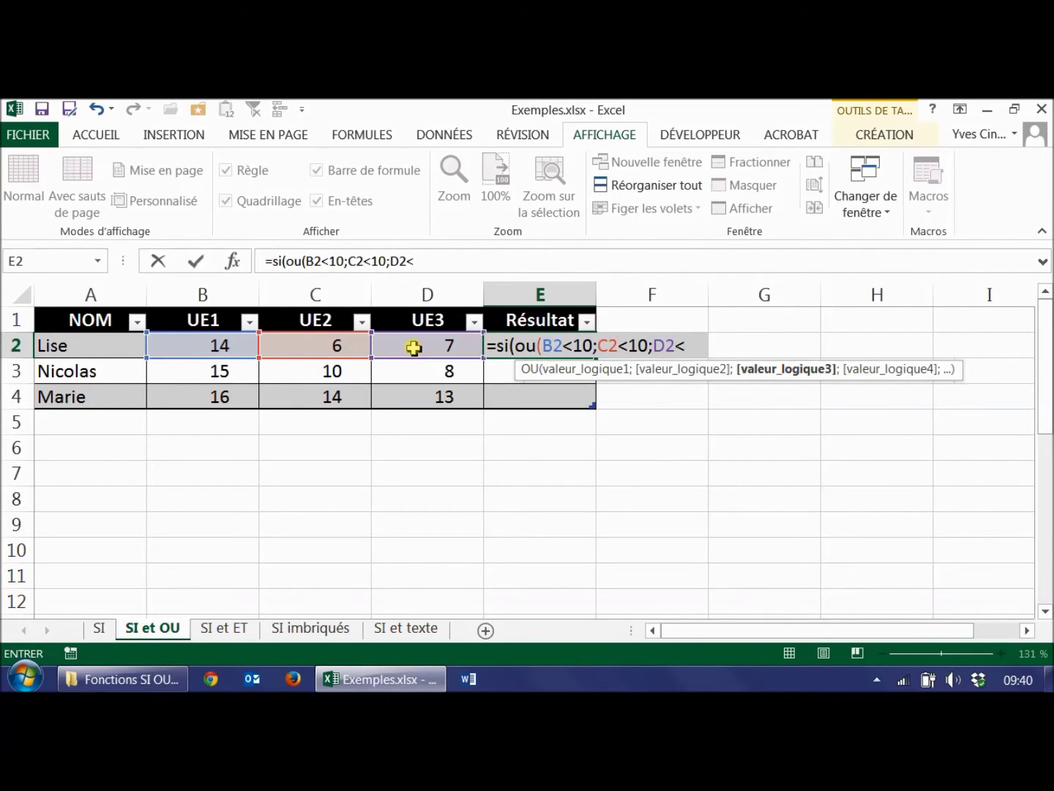
type("10)")
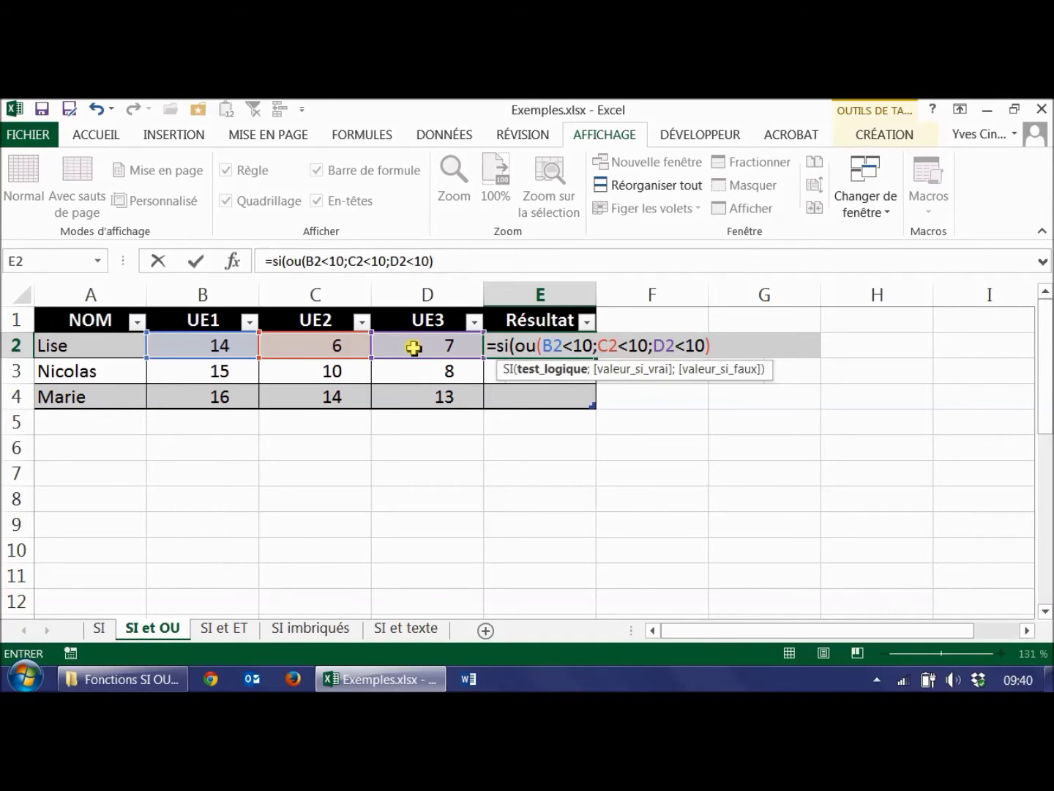
Complete the E2 formula with empty text "" when true and "Réussite" when false, and enter it in the Résultat column
type(";")
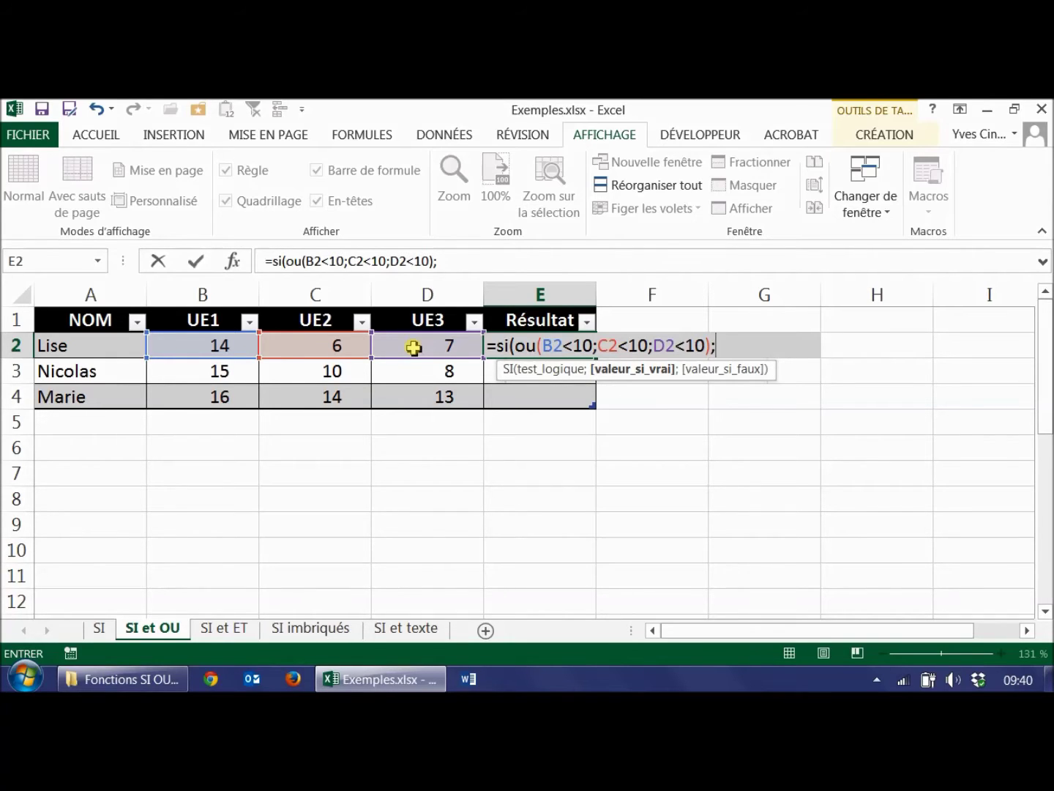
type("\"\";\"Réussite\"")
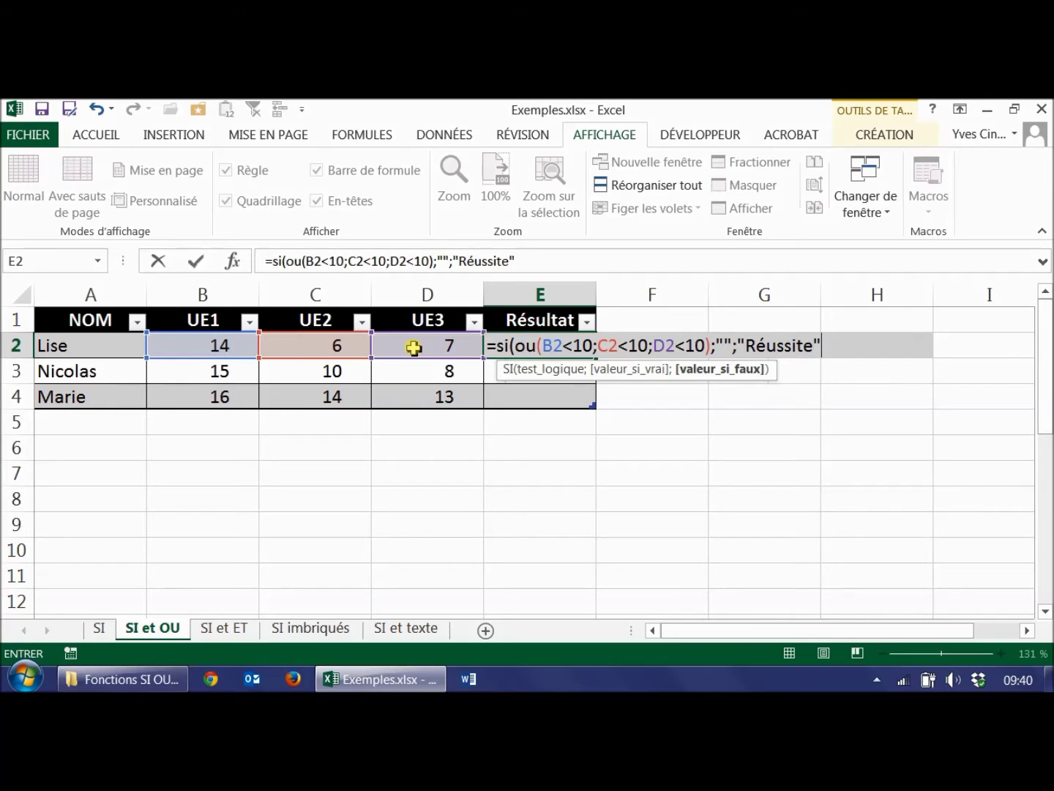
type(")")
key("Return")
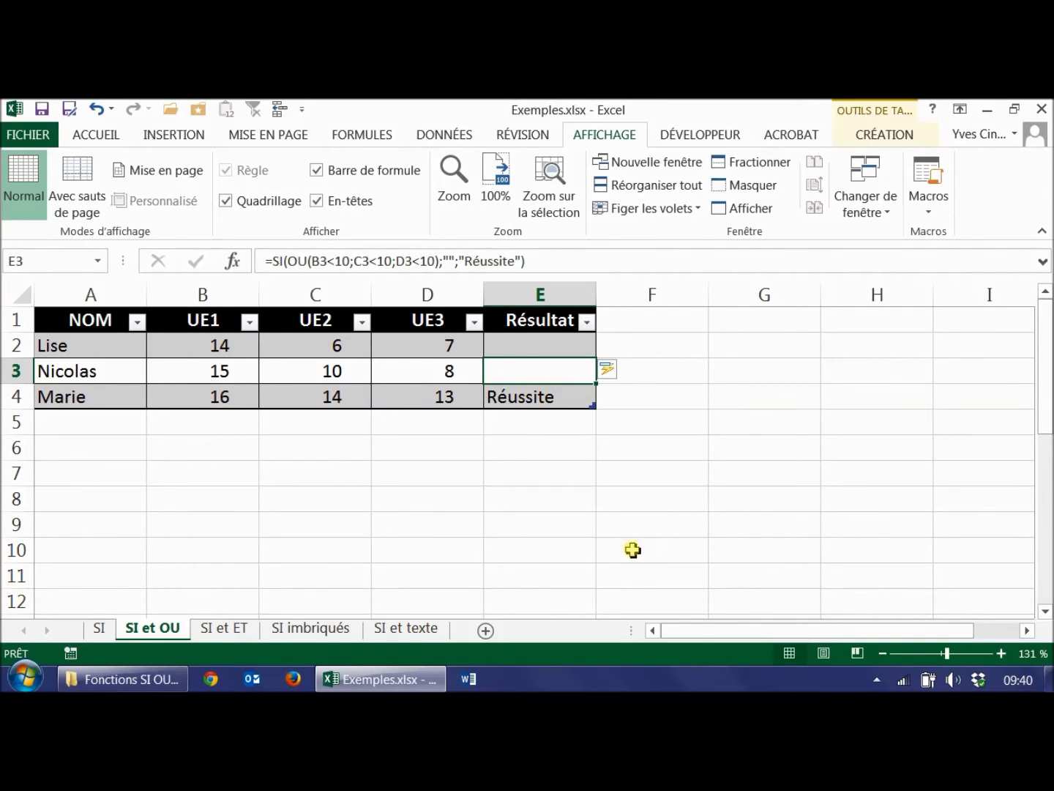
key("Up")
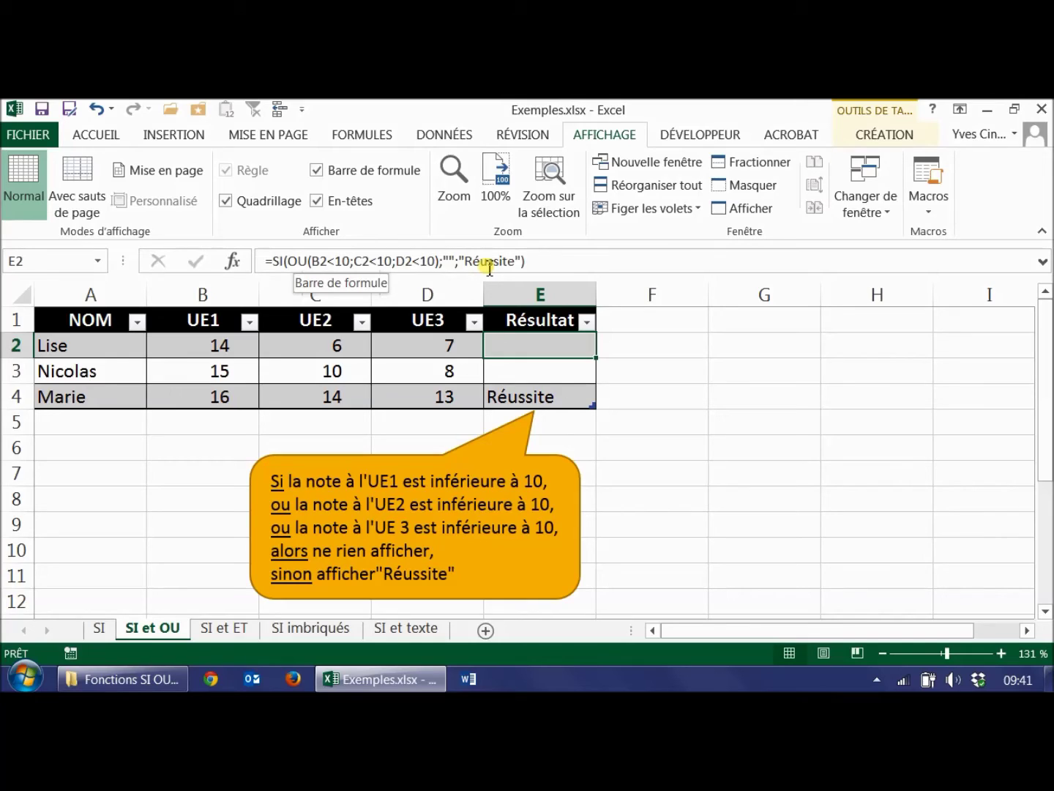
On the SI et ET sheet, begin an SI formula in F2 with an ET test whose first condition is E2>=10
left_click(237, 629)
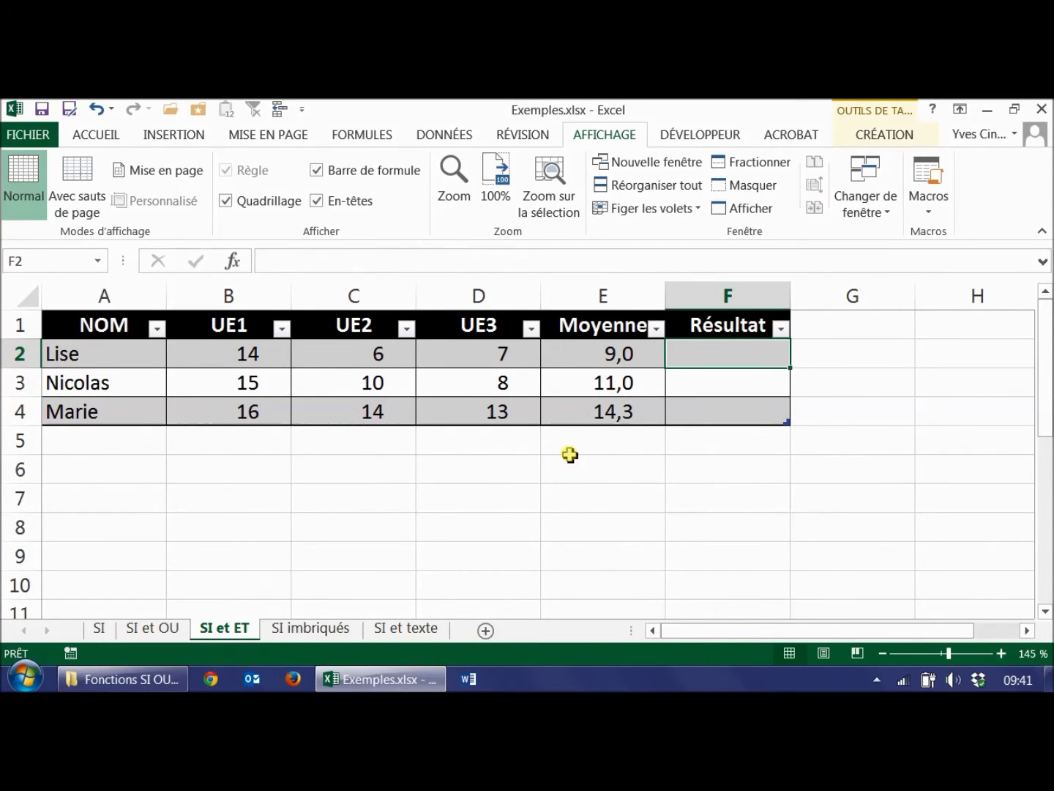
left_click(590, 356)
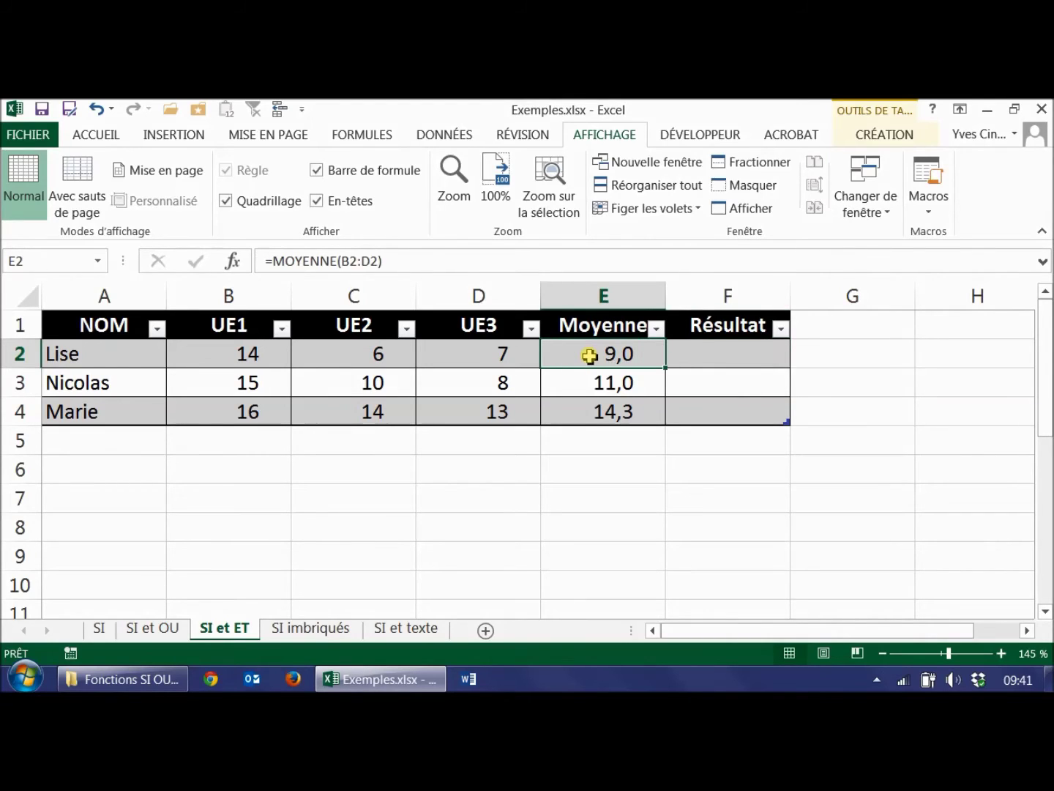
left_click(480, 356)
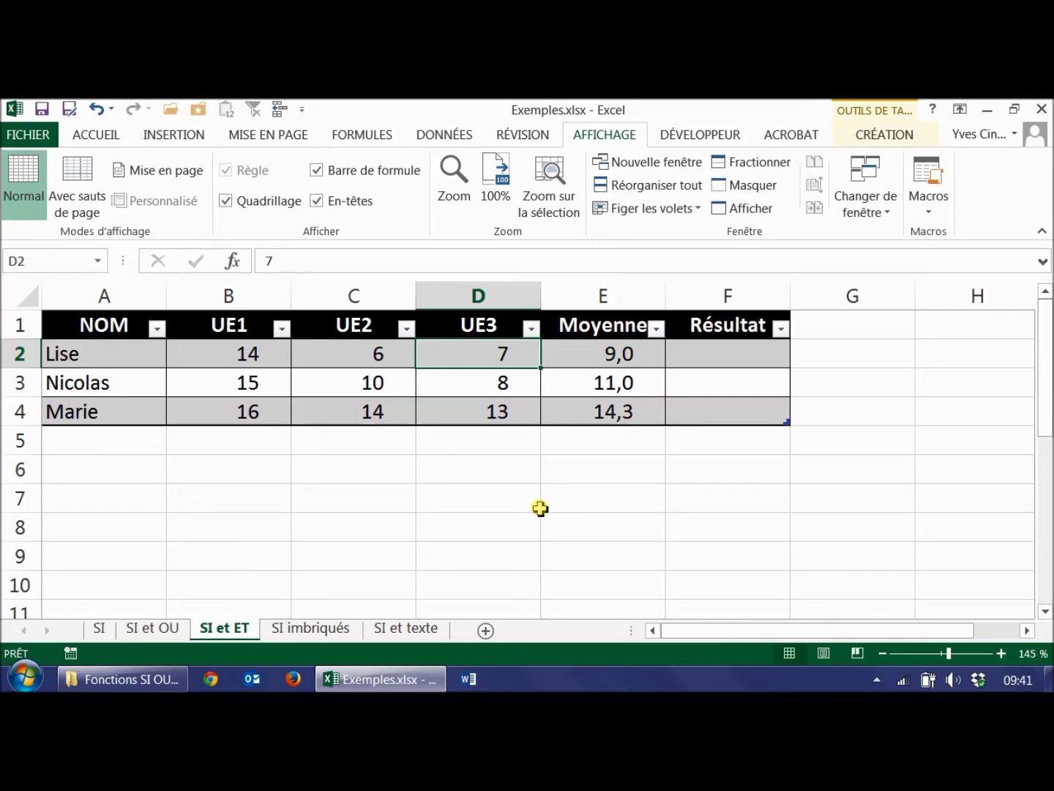
left_click(708, 352)
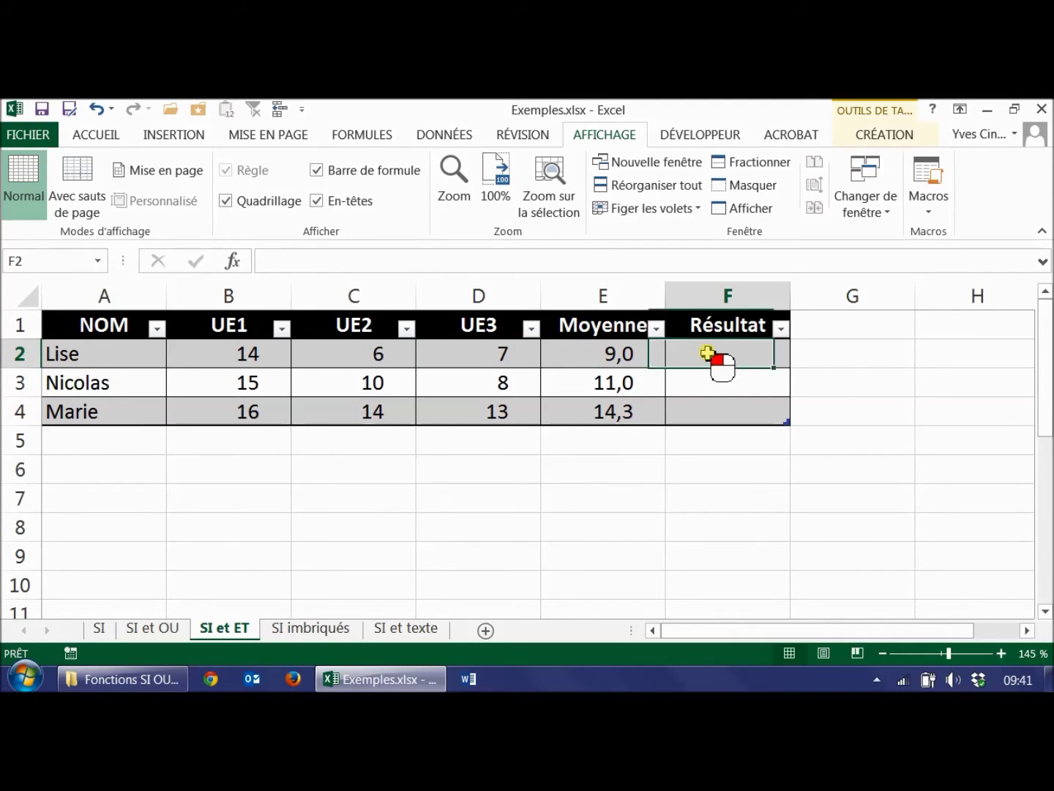
type("=si")
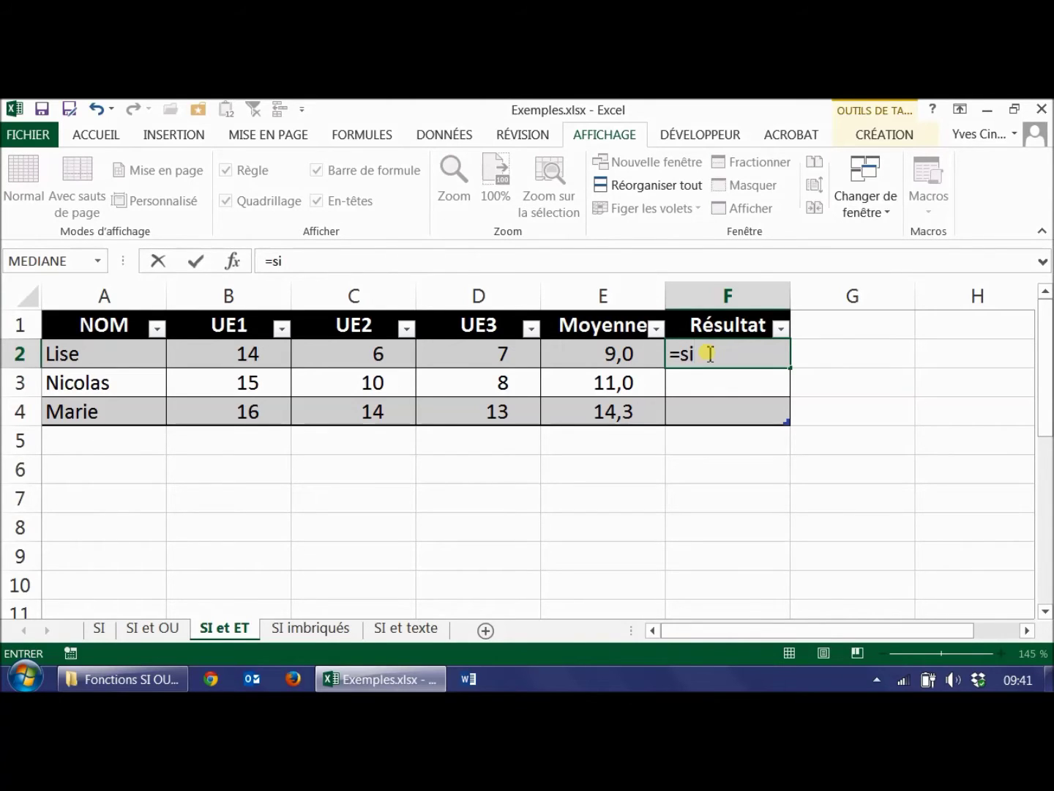
type("(et(")
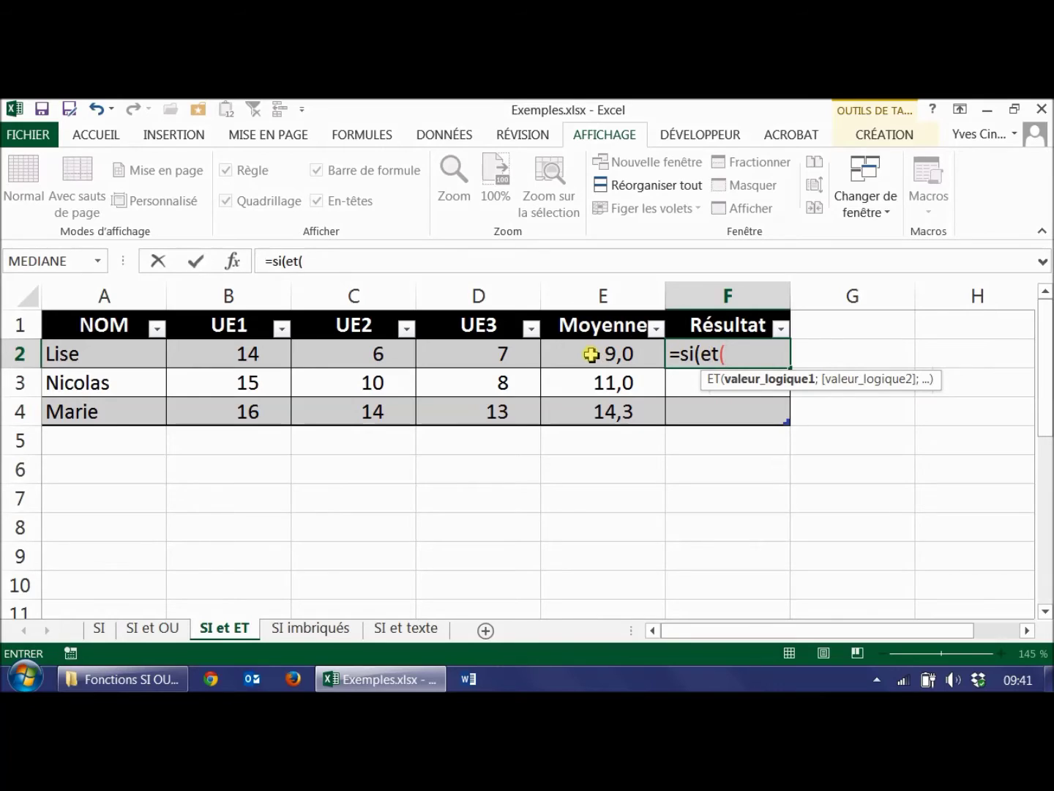
left_click(591, 356)
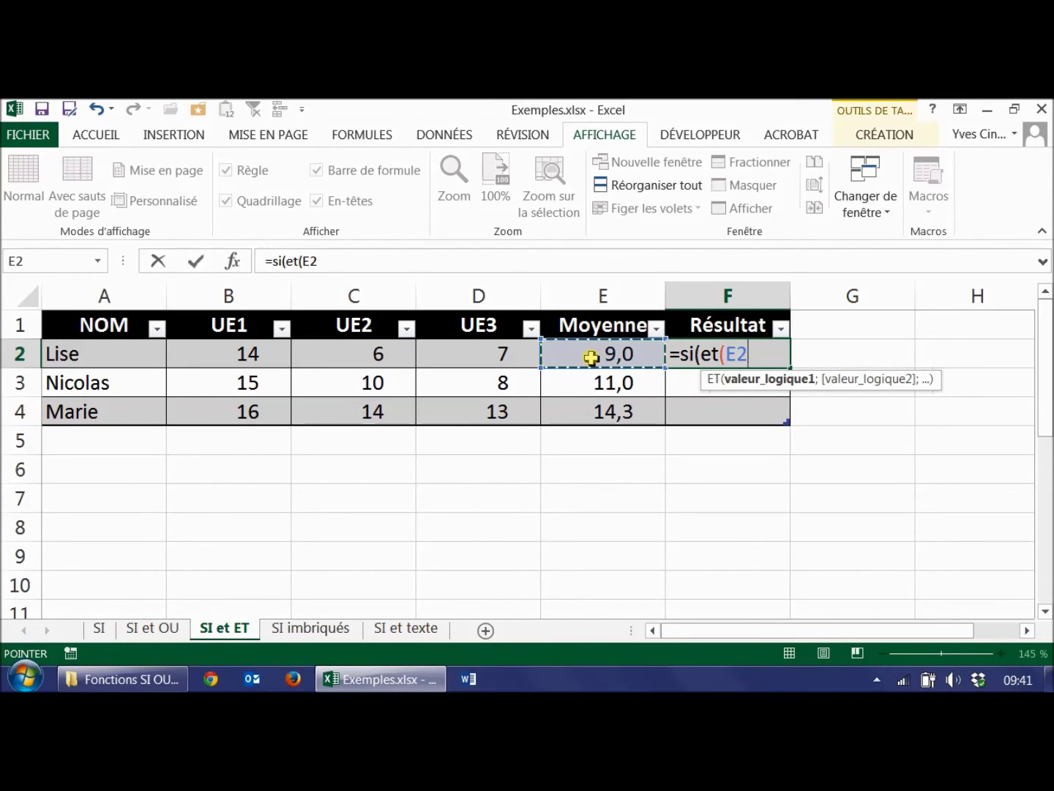
type("<=")
key("BackSpace")
key("BackSpace")
type(">=")
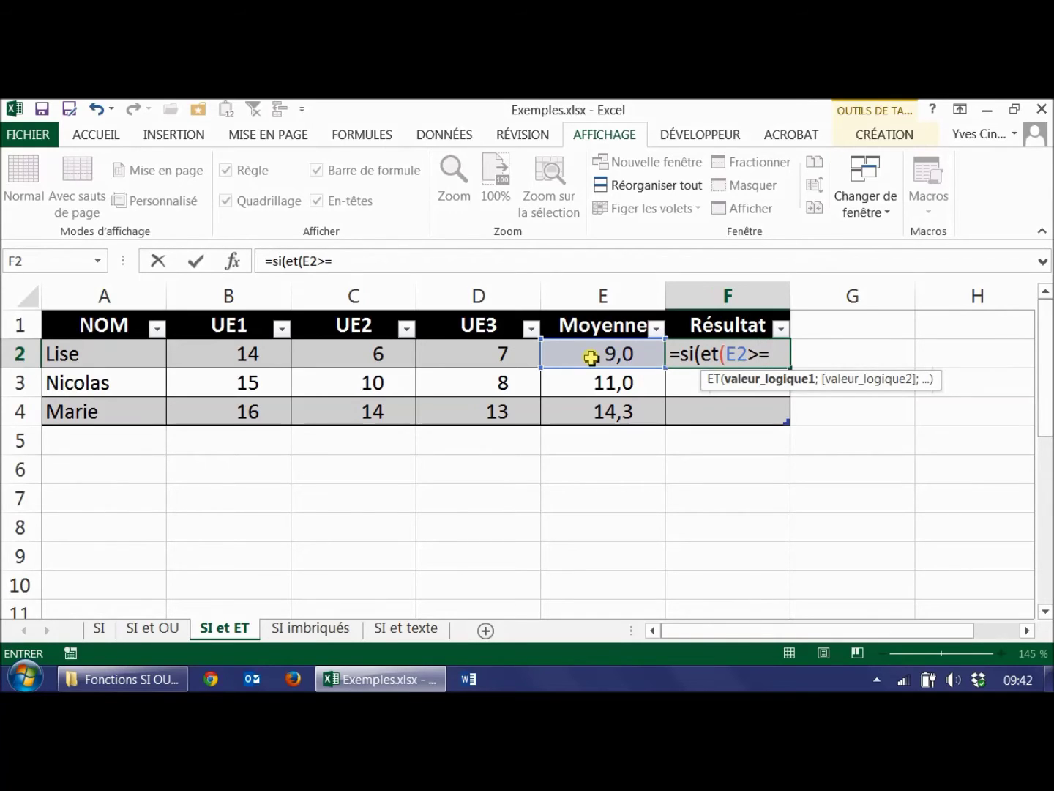
type("10")
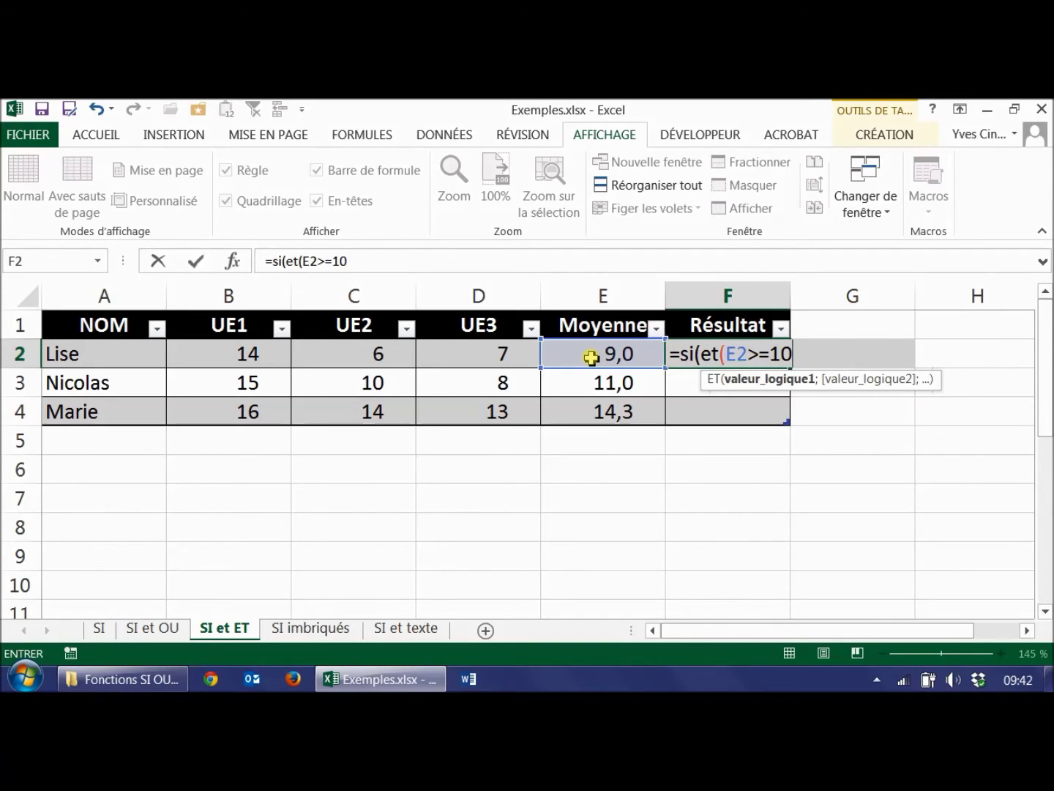
Add D2>=10 as the second condition of the ET test in F2 and close the test
type(";")
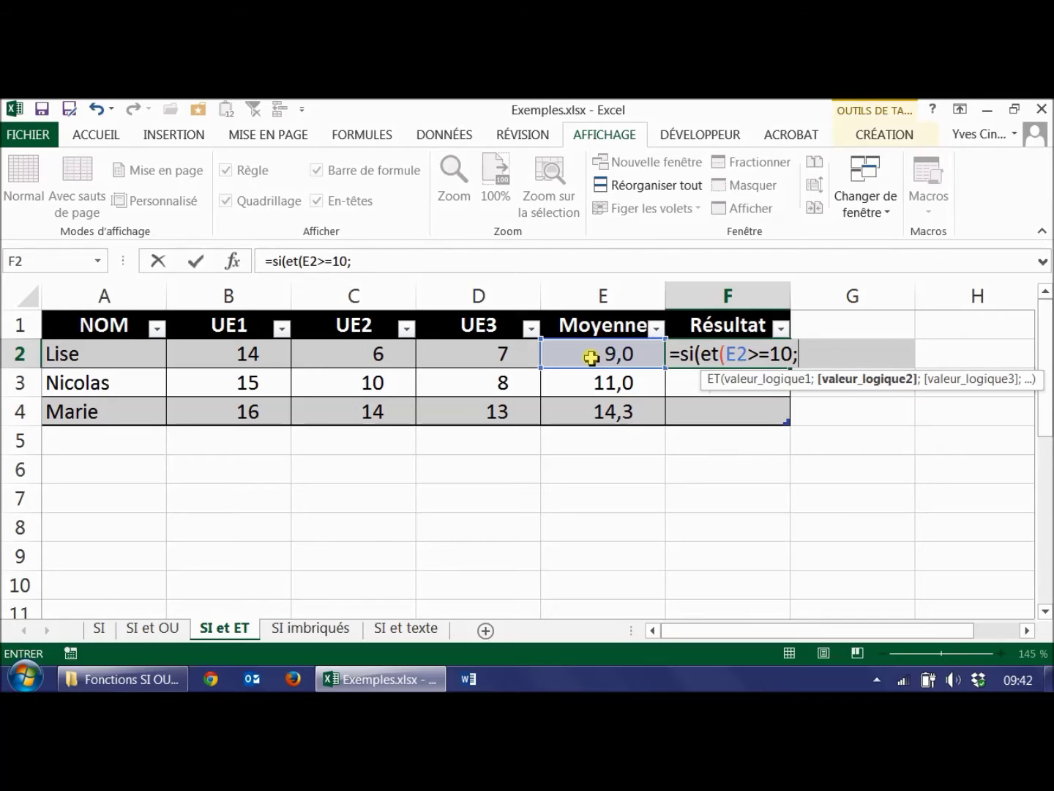
left_click(454, 356)
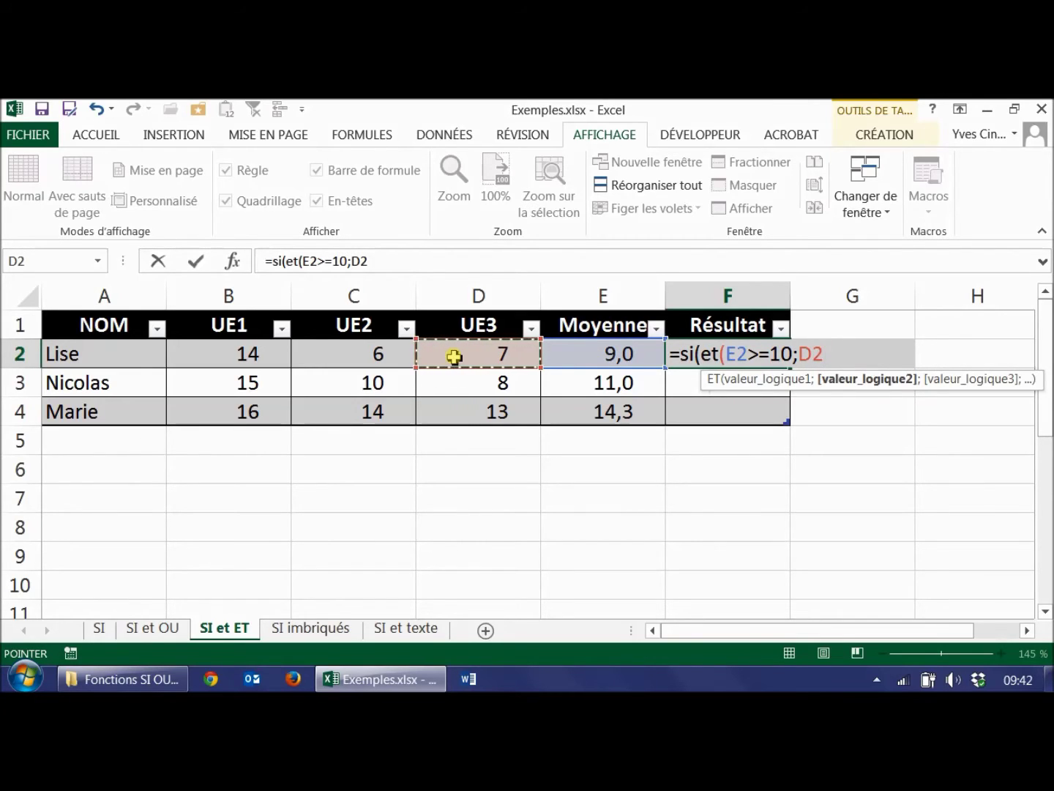
type(">=10")
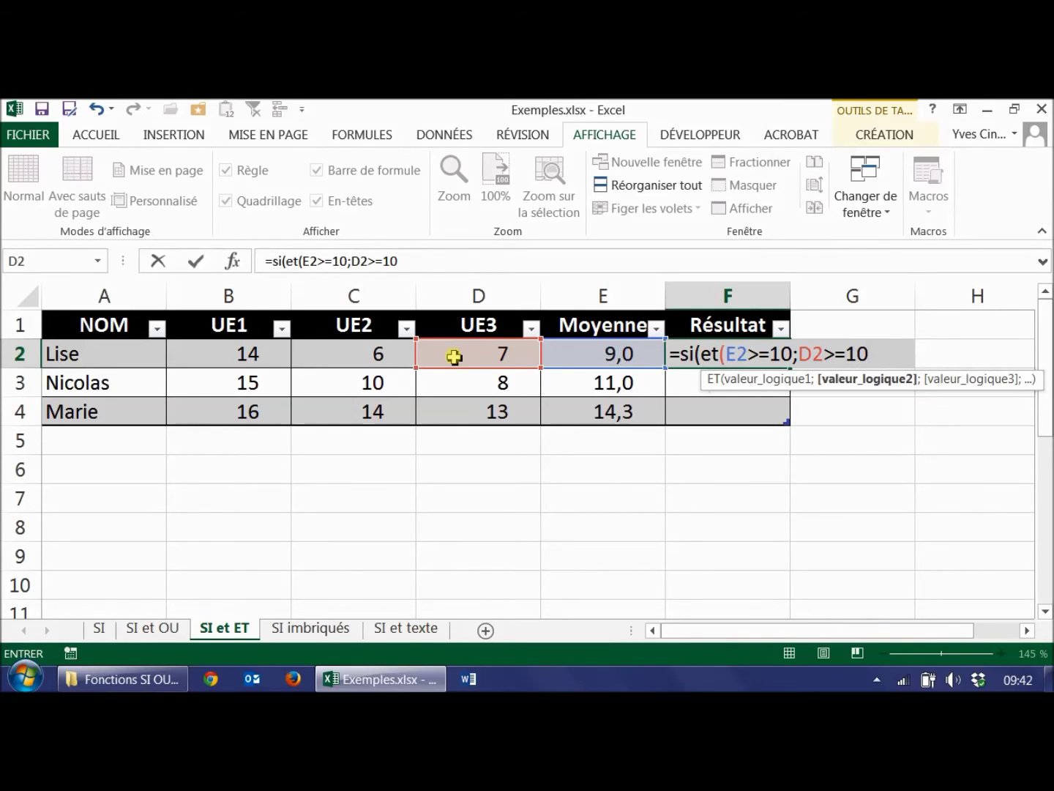
type(")")
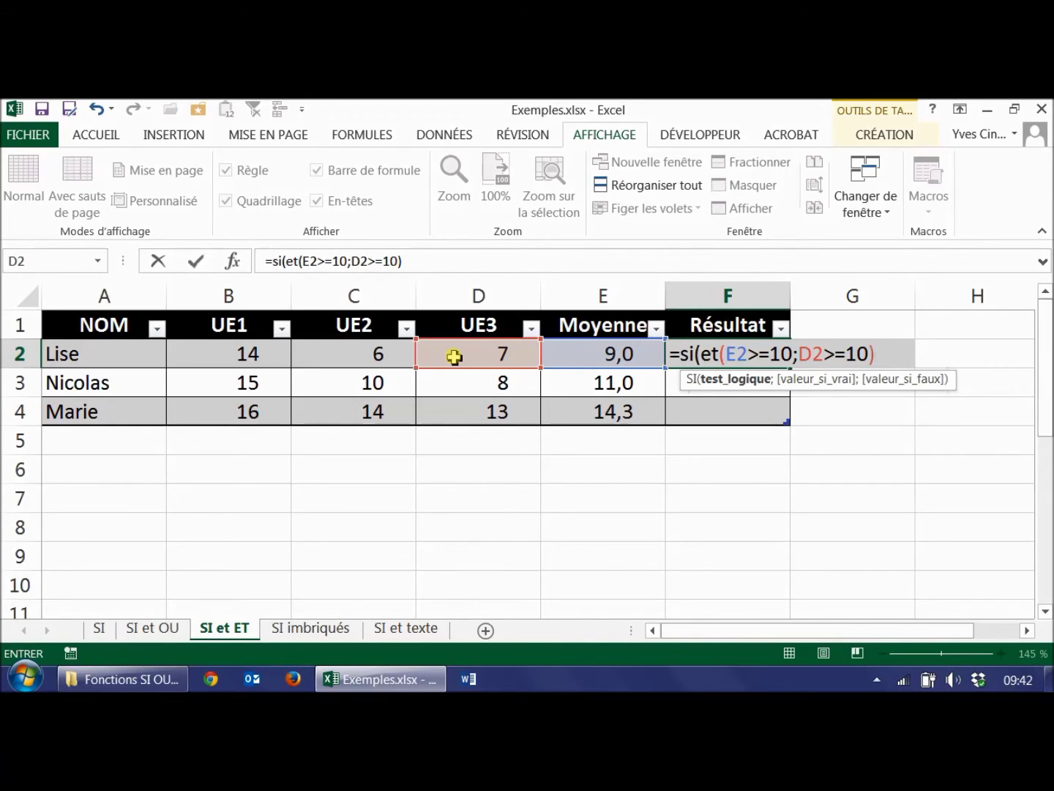
Complete the F2 formula with "Réussite" when true and empty text "" when false, and enter it in the Résultat column
type(";\"Réus")
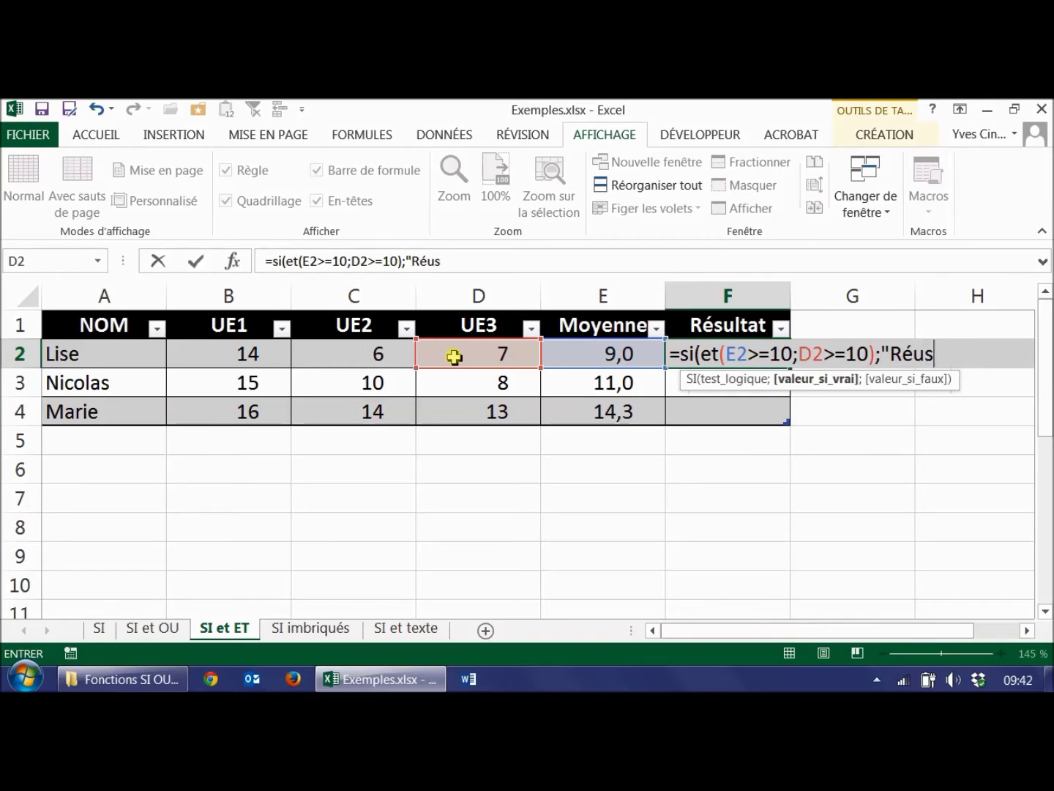
type("site\";\"\"")
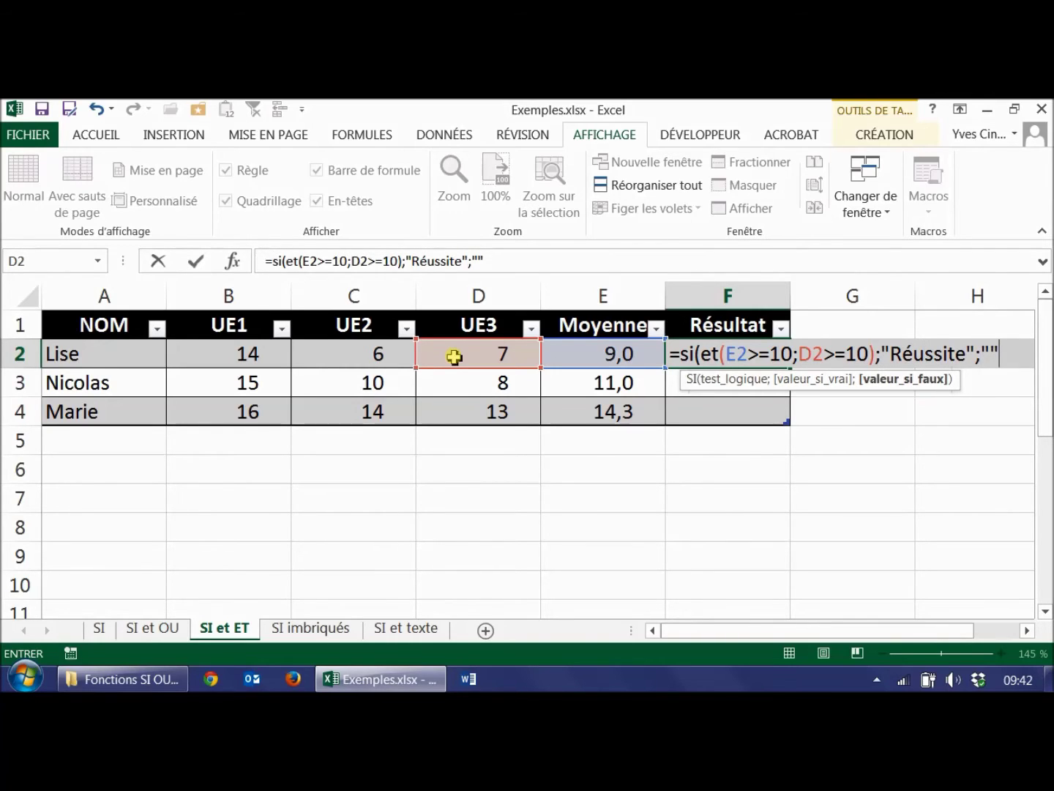
type(")")
key("Return")
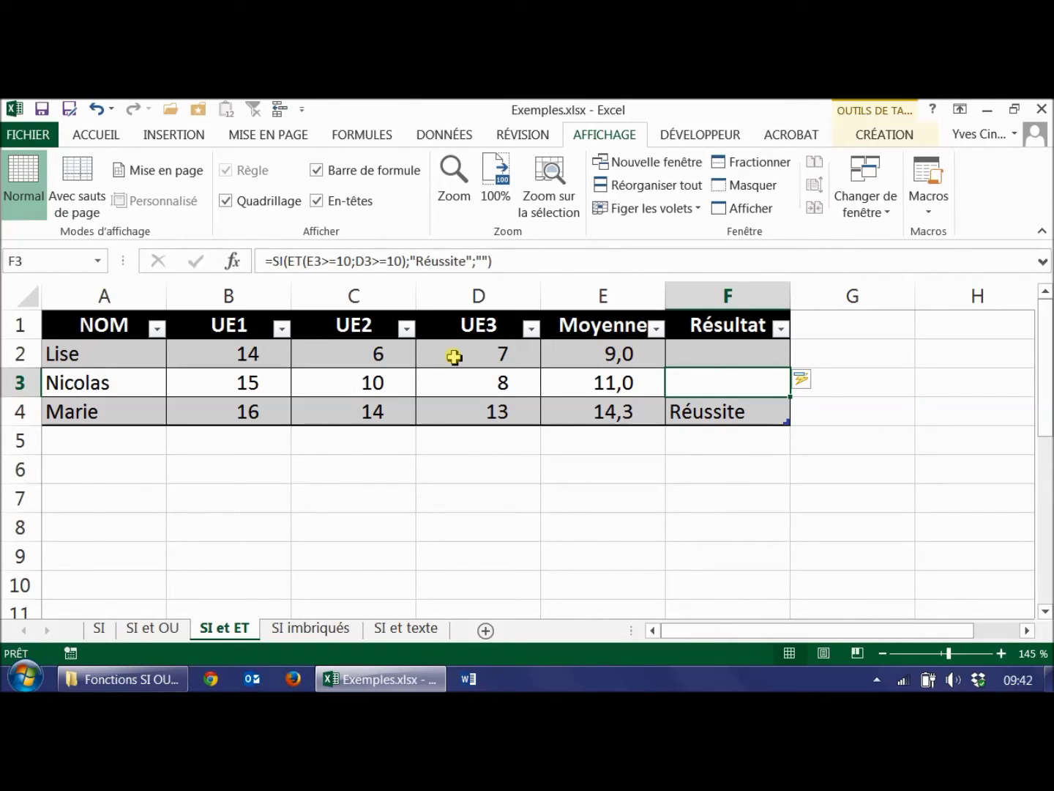
key("Up")
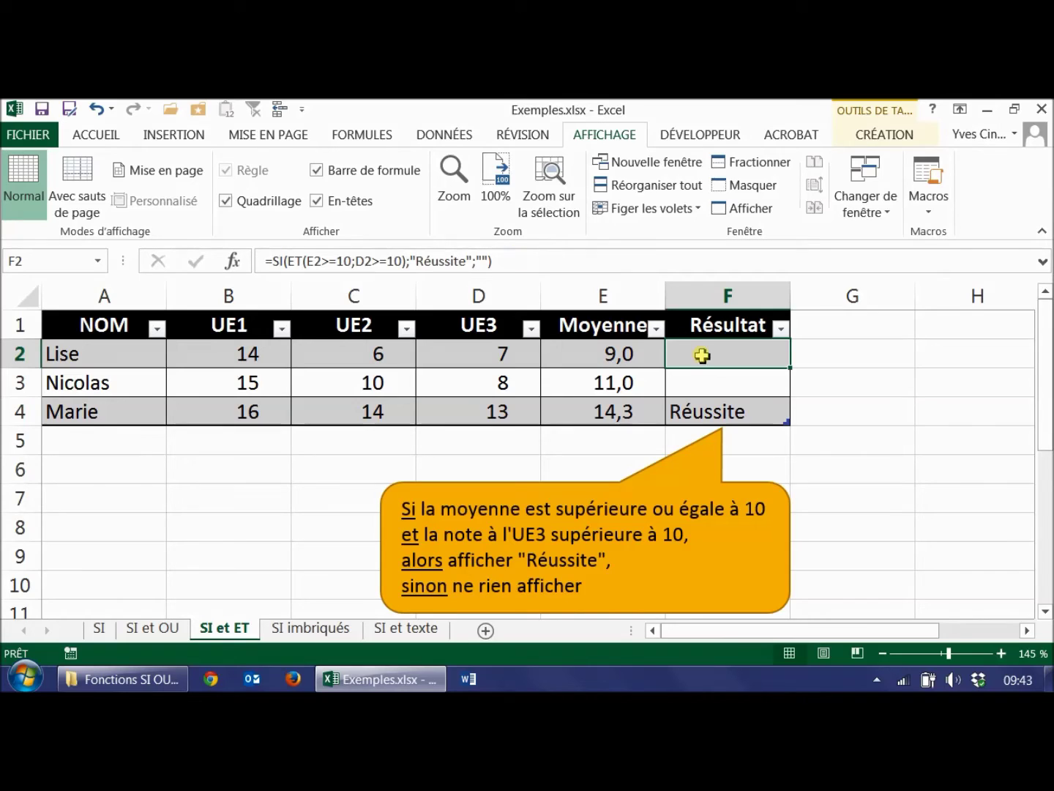
On the SI imbriqués sheet, begin an SI formula in F2 that tests E2<10 and returns "Seconde session" when true
left_click(277, 631)
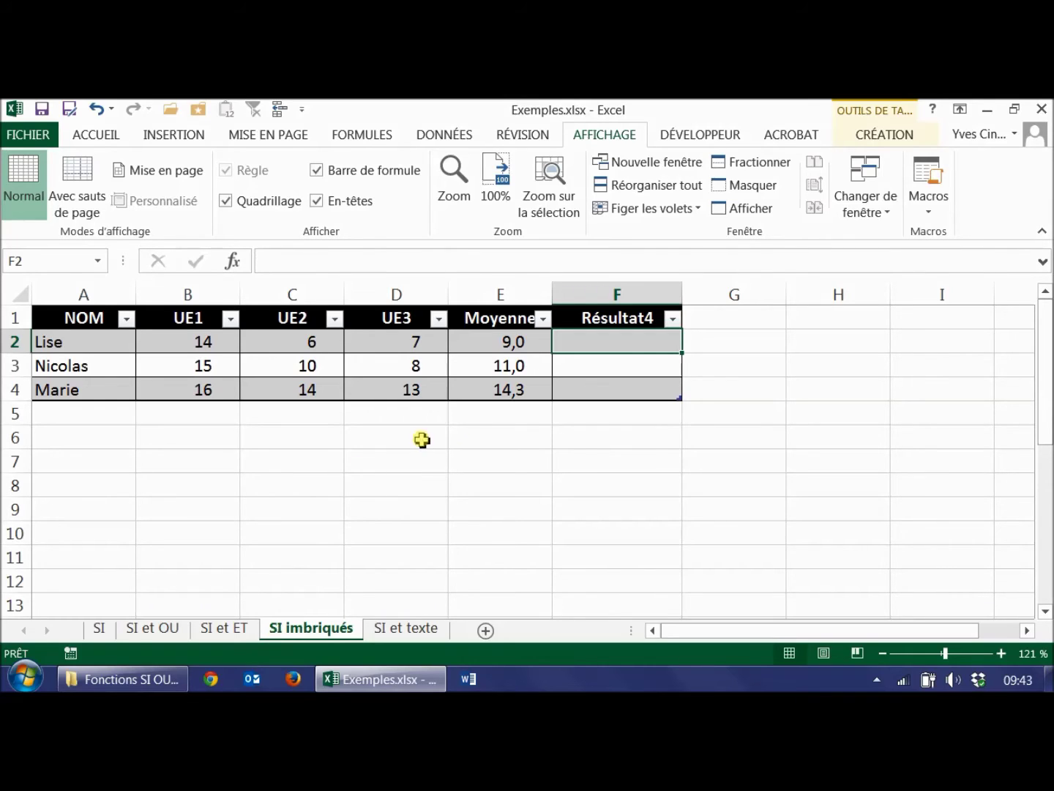
left_click(312, 258)
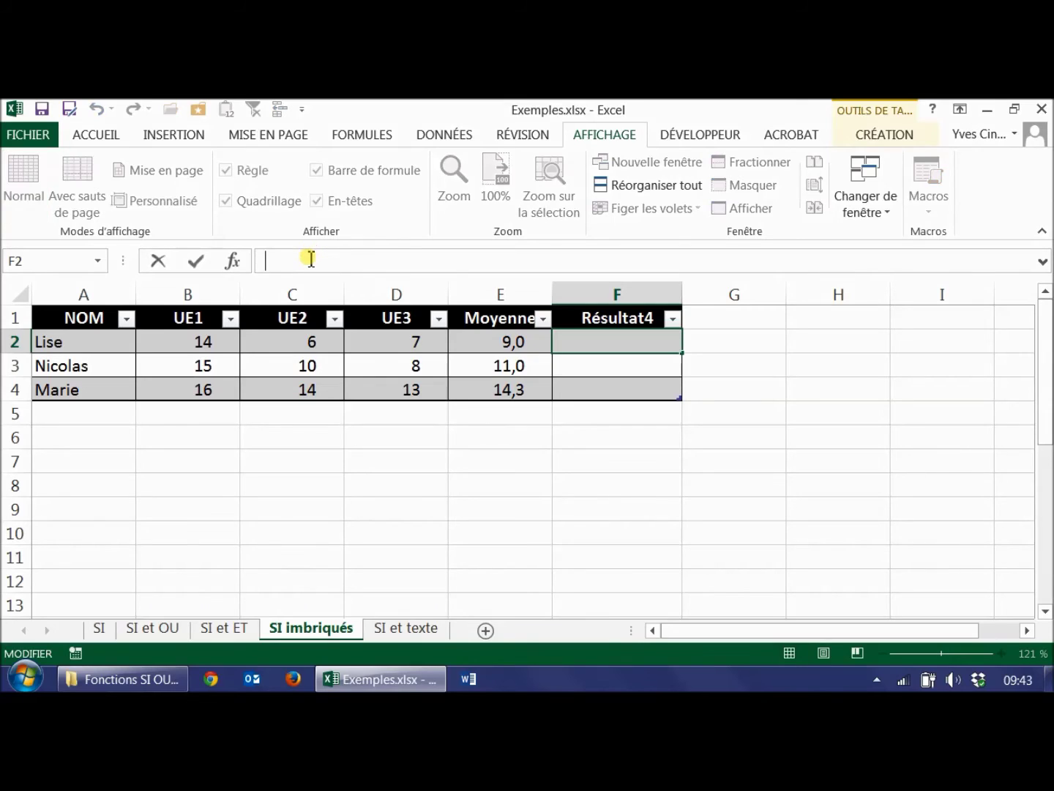
type("=si(")
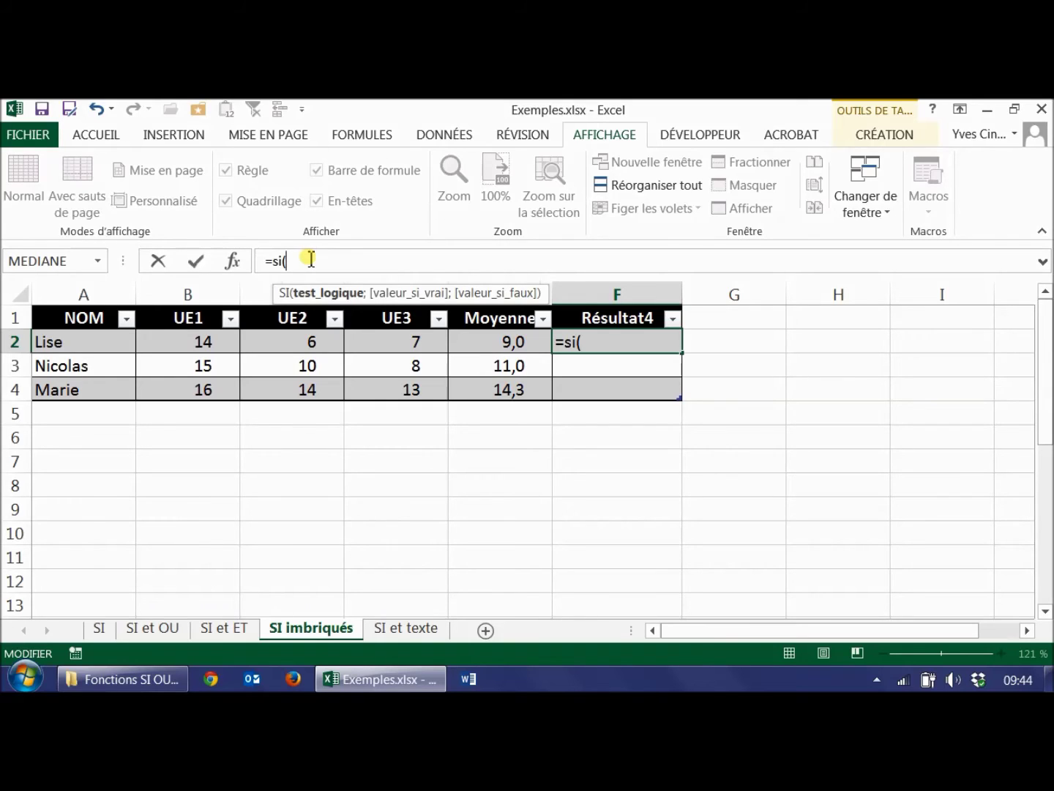
left_click(500, 342)
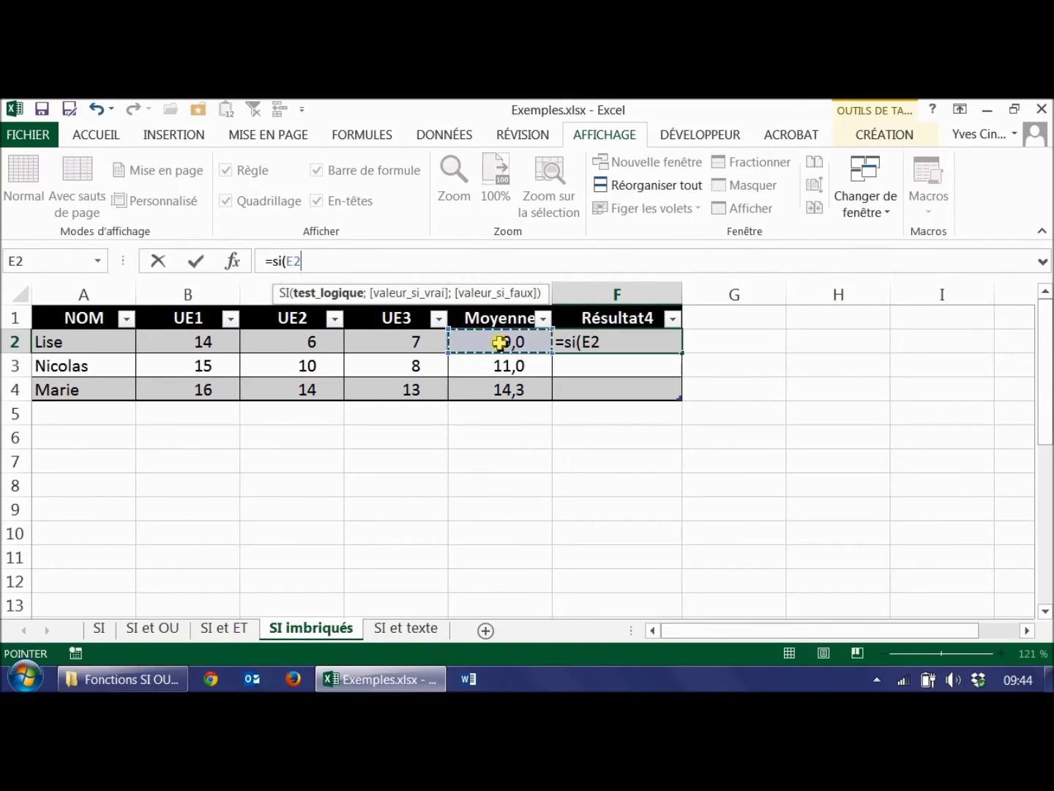
type("<10")
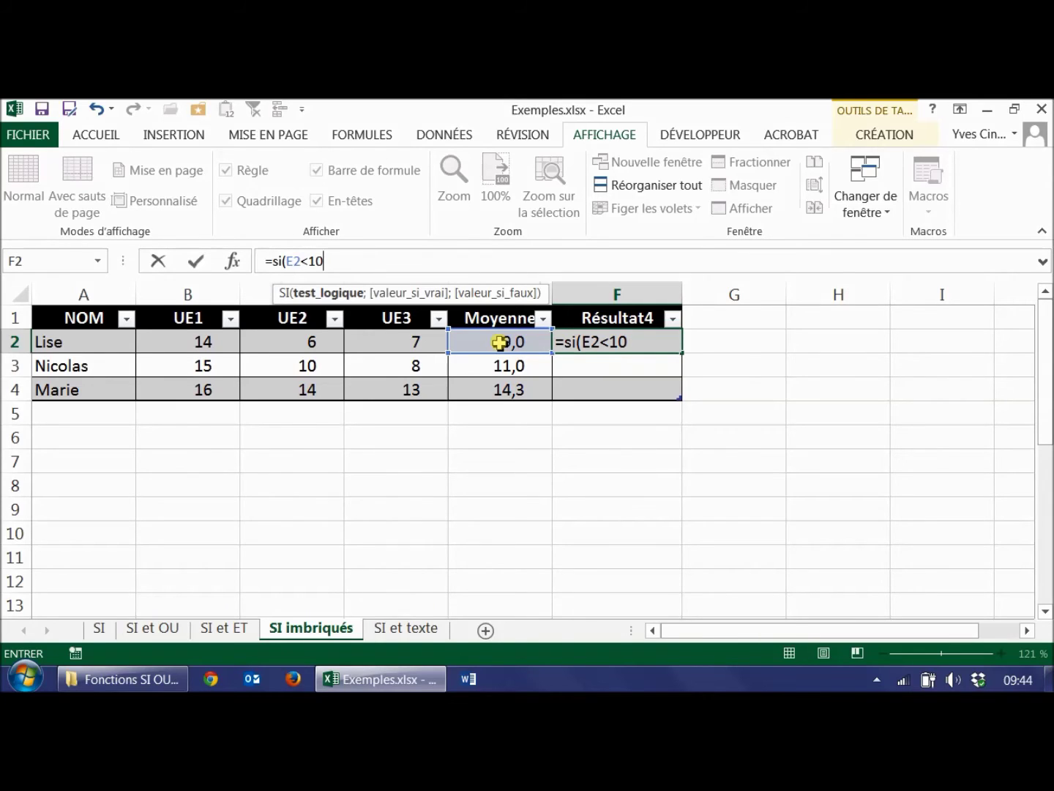
type(";\"Seconde session\"")
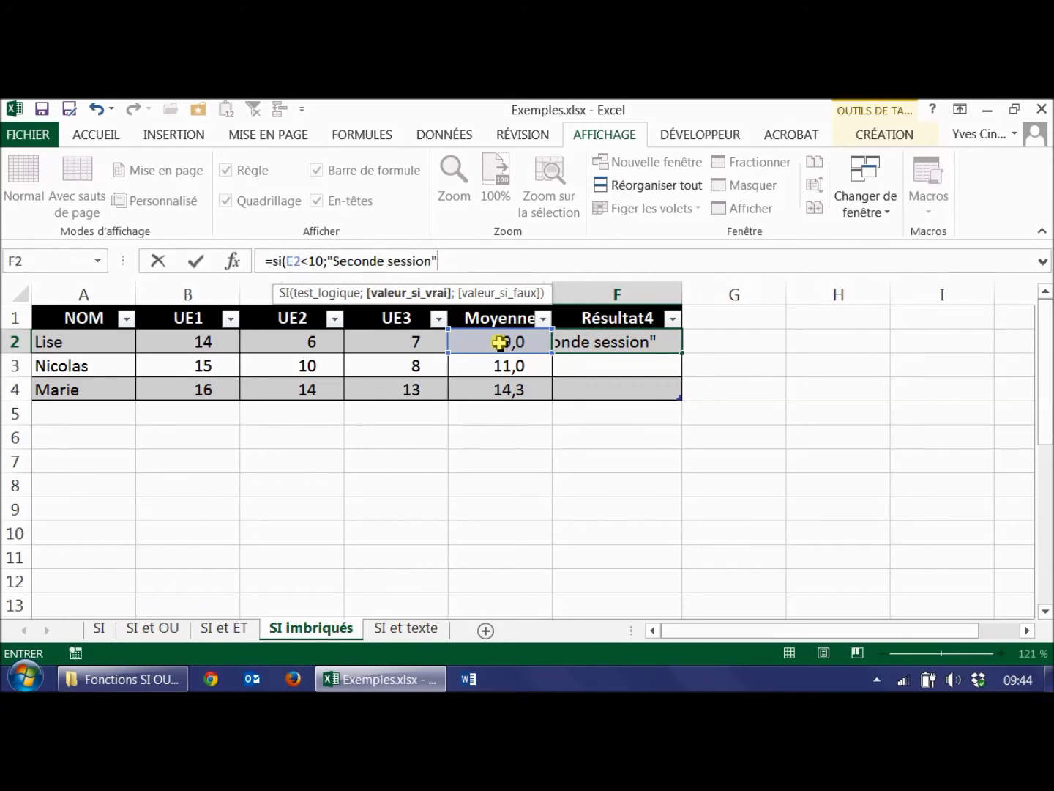
type(";")
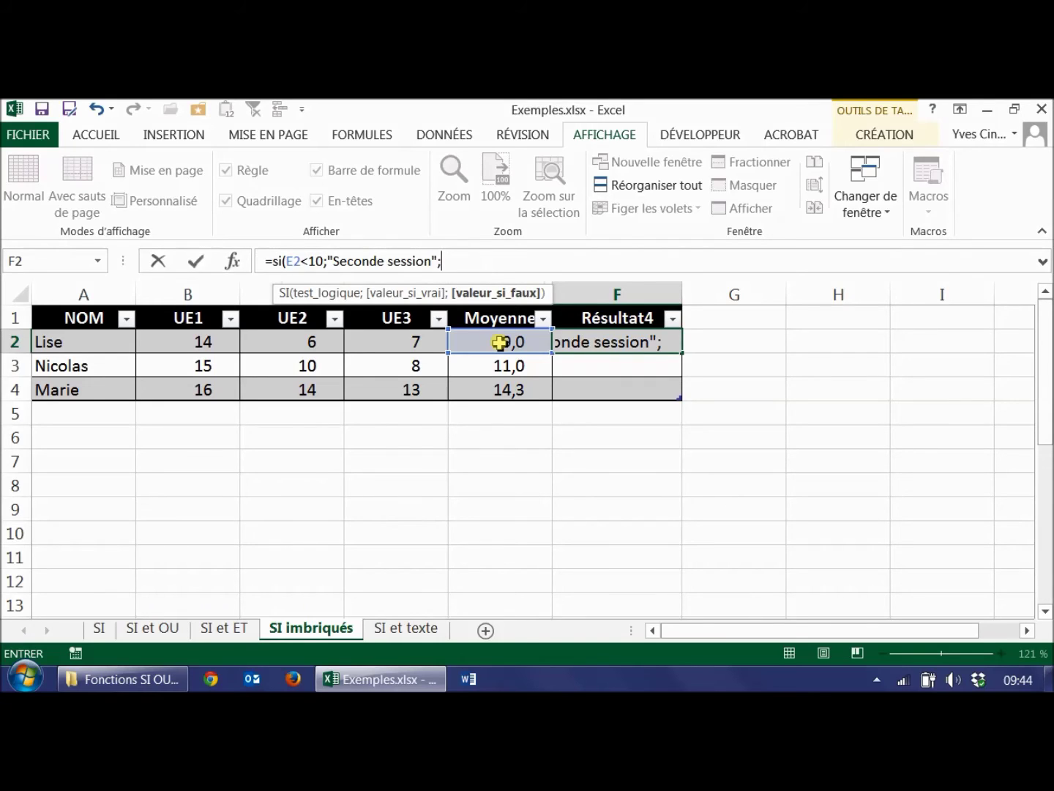
Nest a second SI as the false value in F2, testing E2<12 and returning "Passable" when true
type("si(")
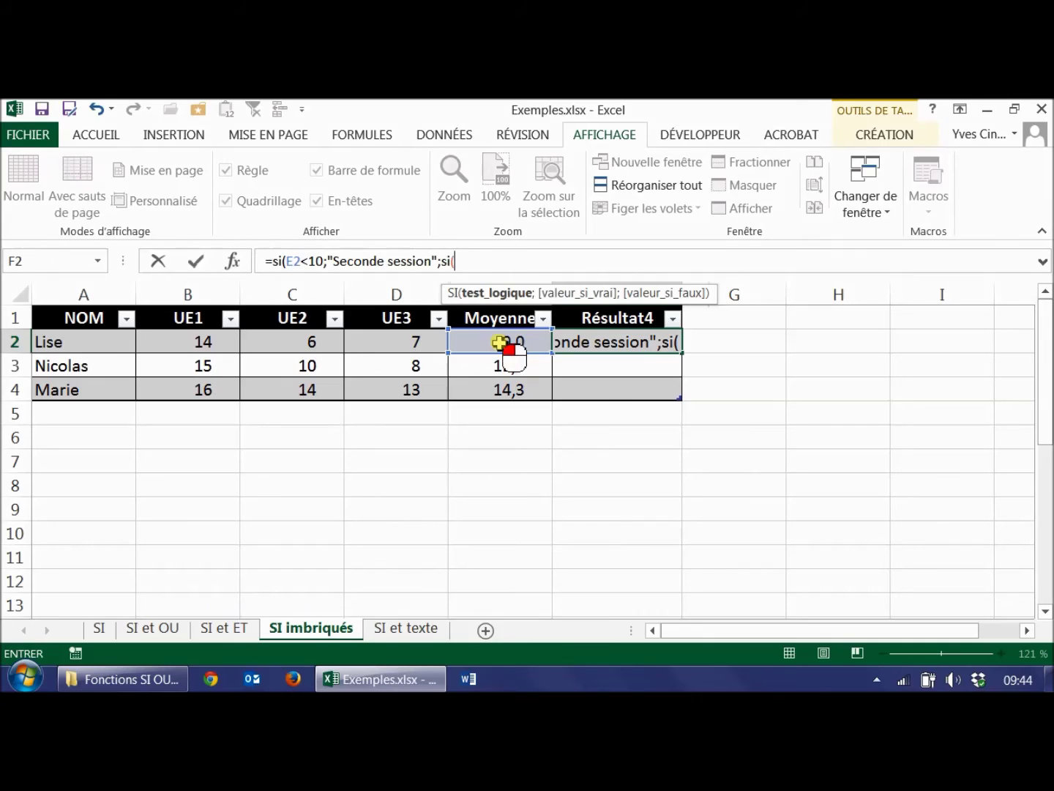
left_click(501, 342)
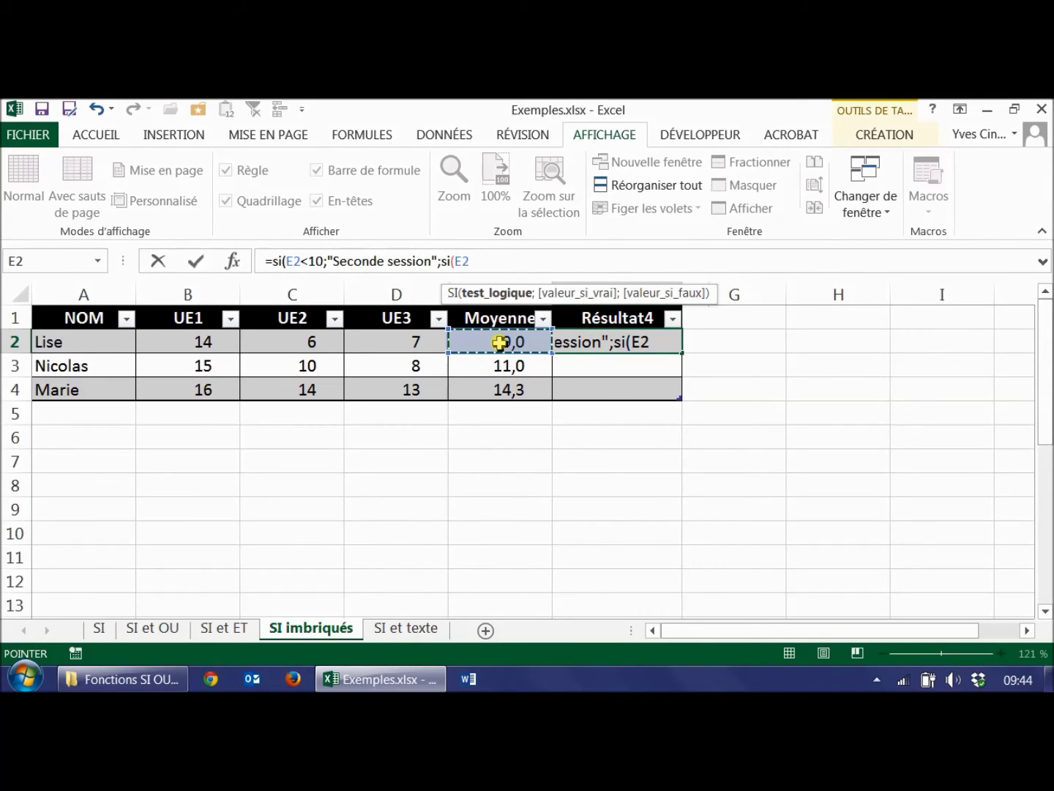
type("<")
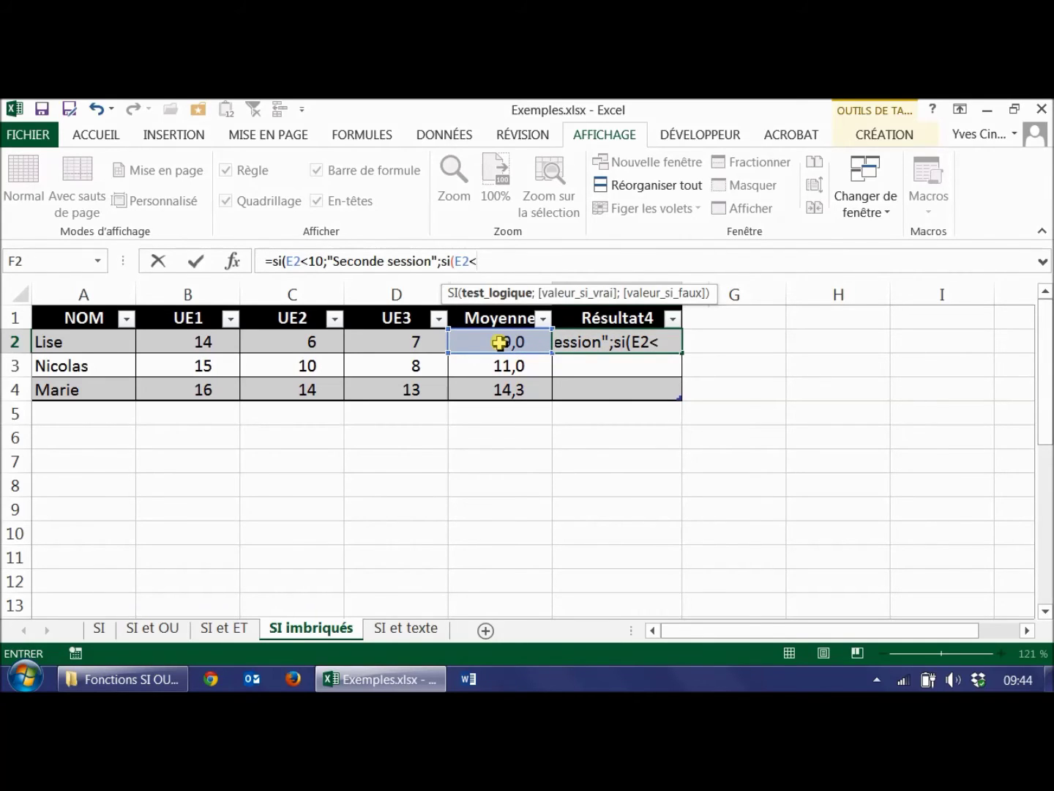
type("12;\"")
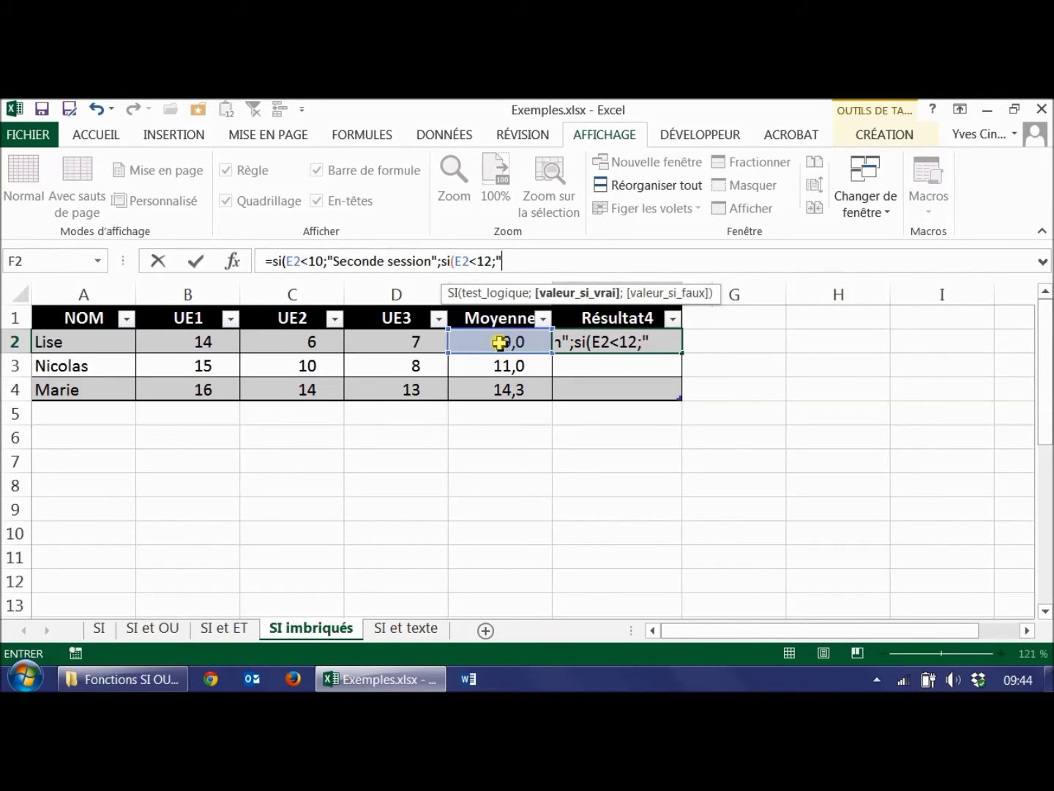
type("Passab")
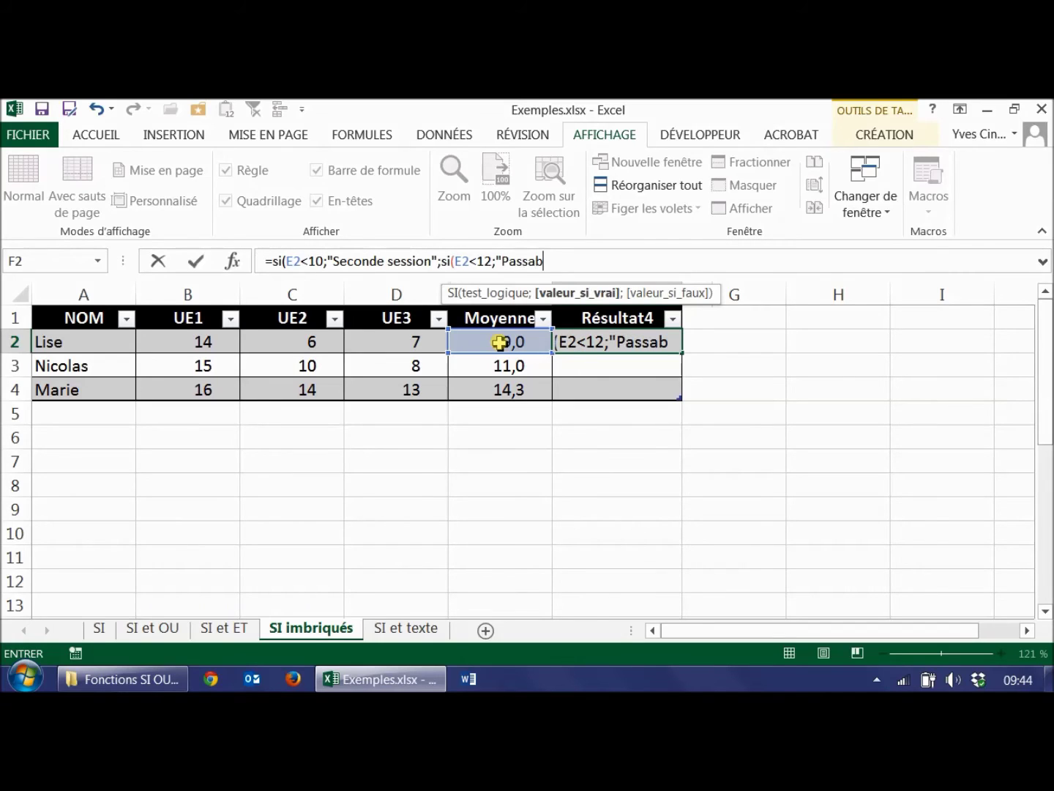
type("le\";")
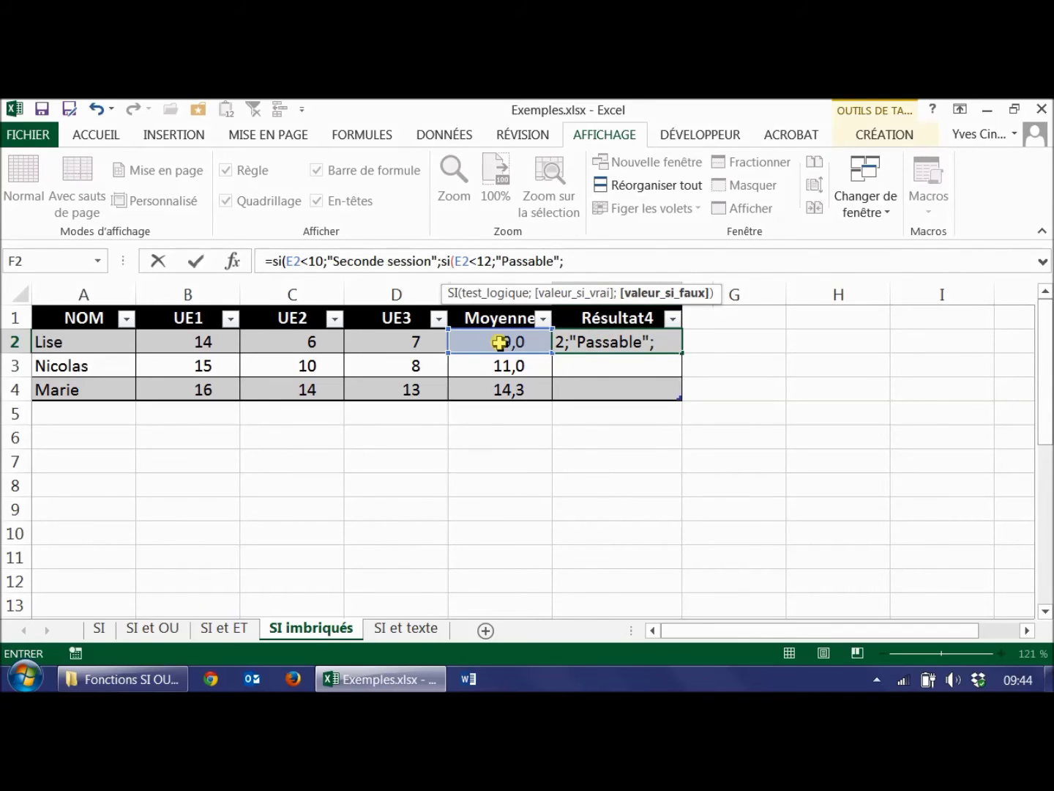
Nest a third SI as the next false value in F2, testing E2<14 and returning "Assez bien" when true
type("si(")
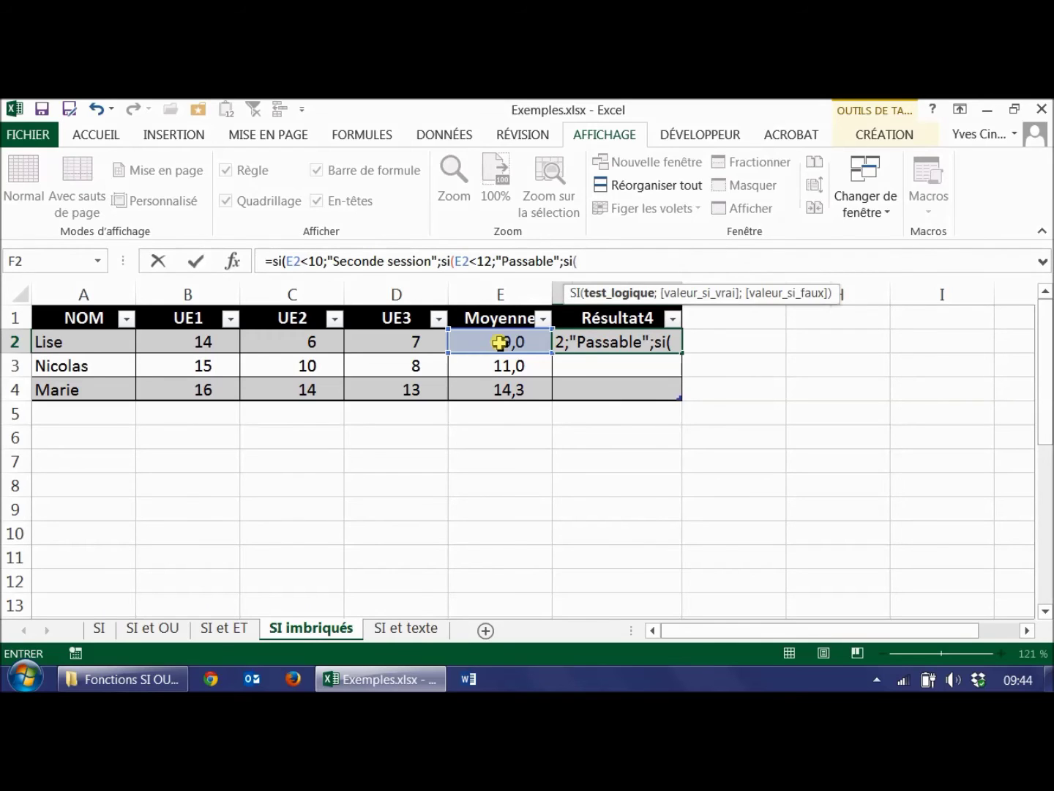
left_click(500, 342)
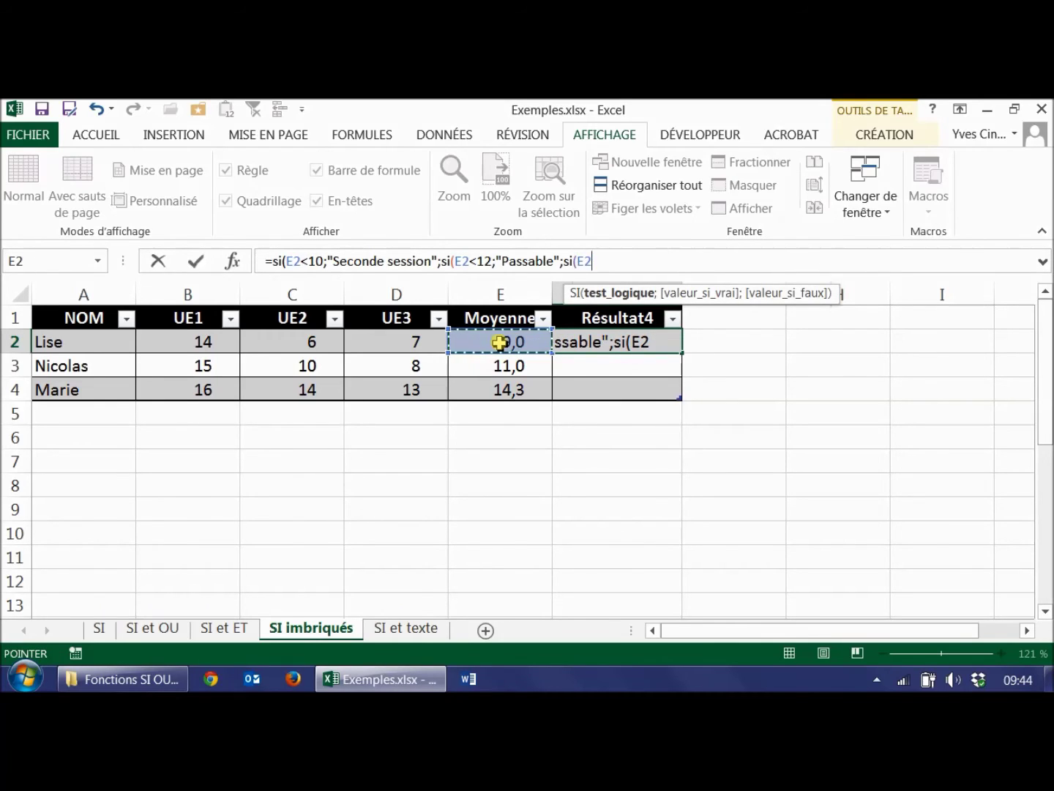
type("<14;")
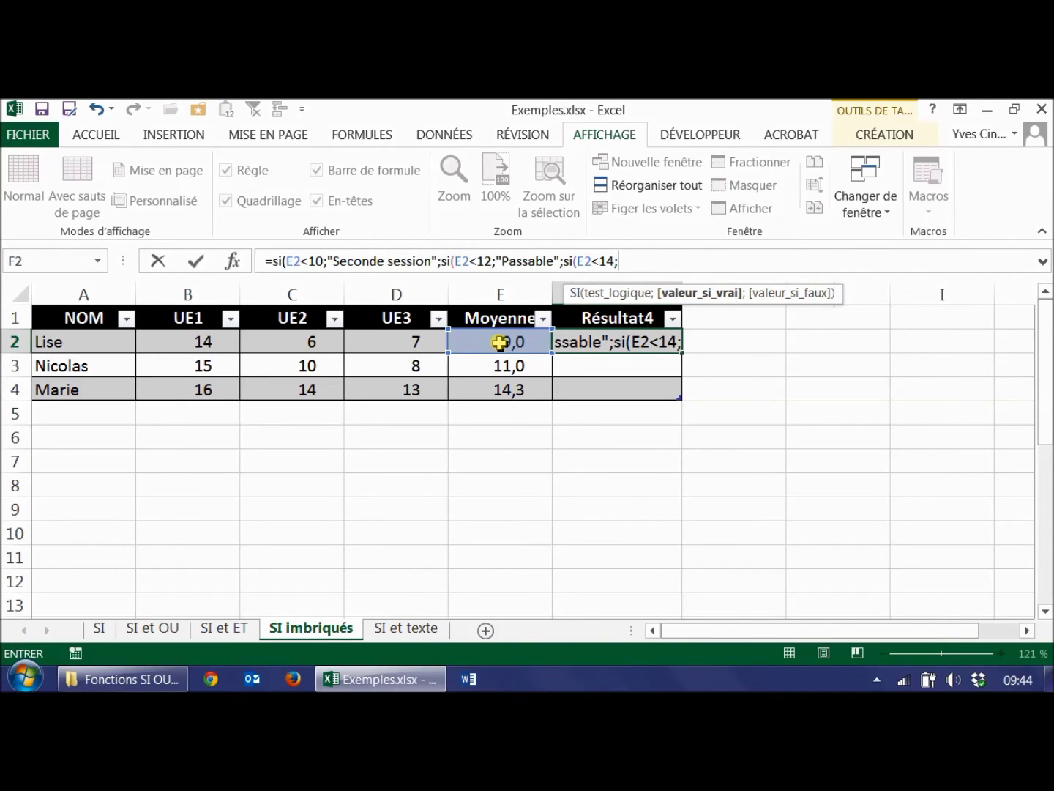
type("\"Assez ")
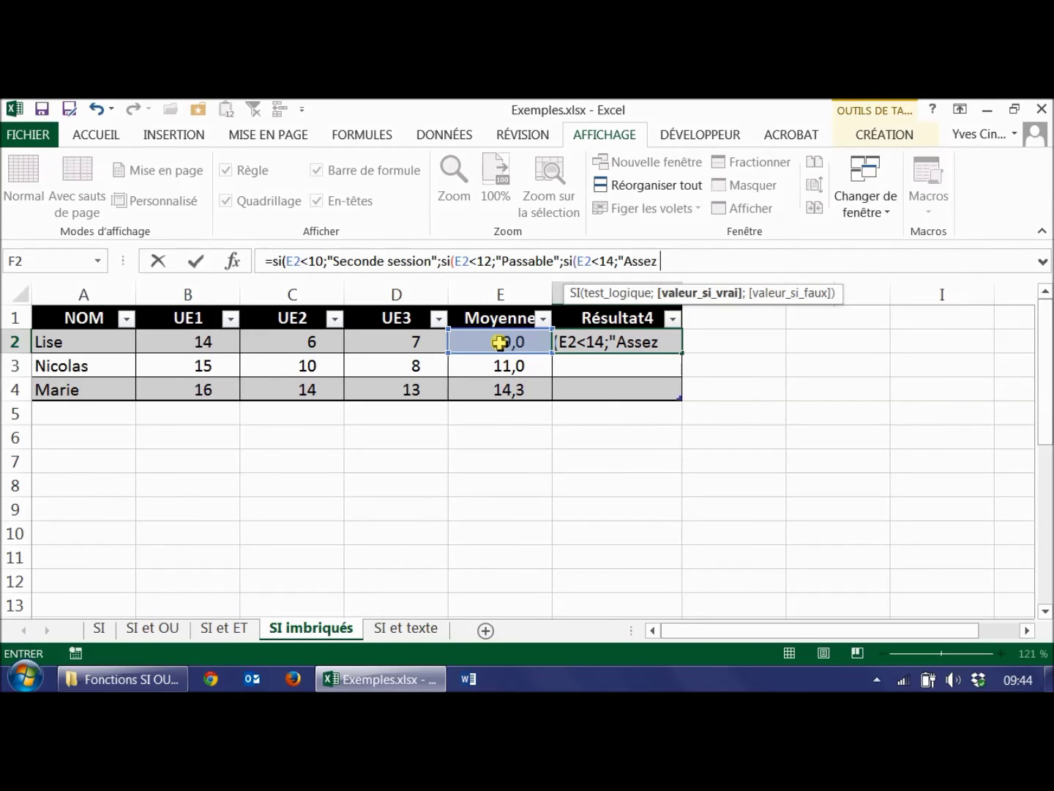
type("bien\"")
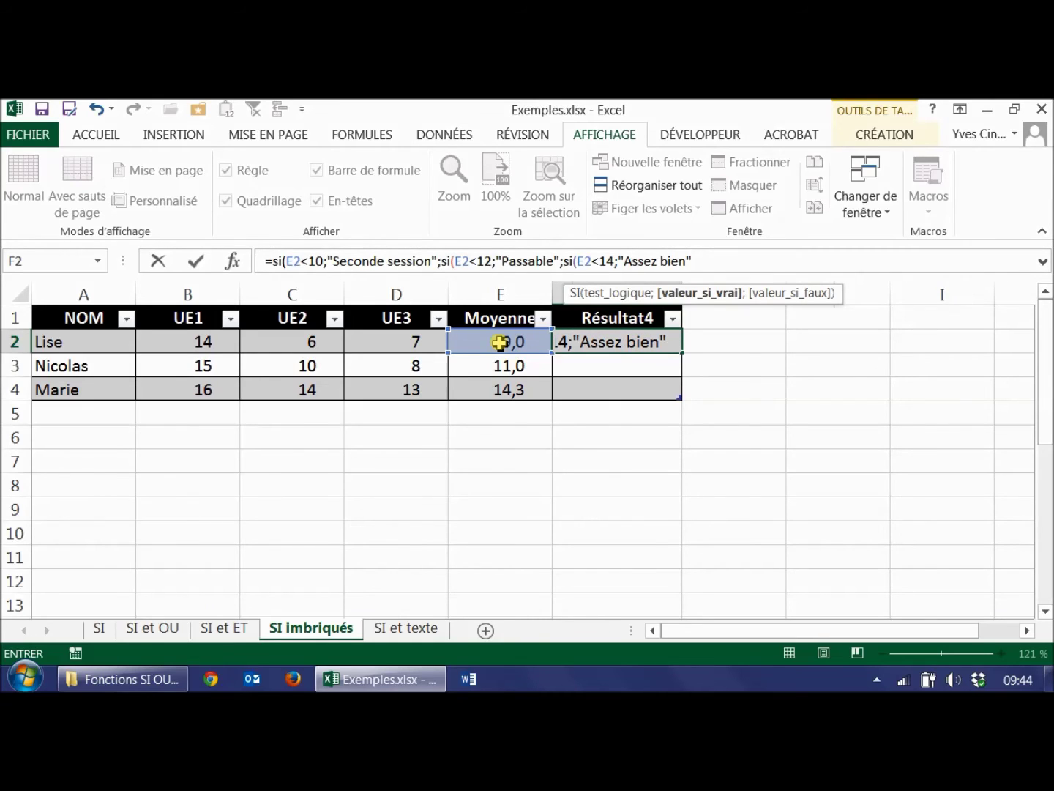
type(";")
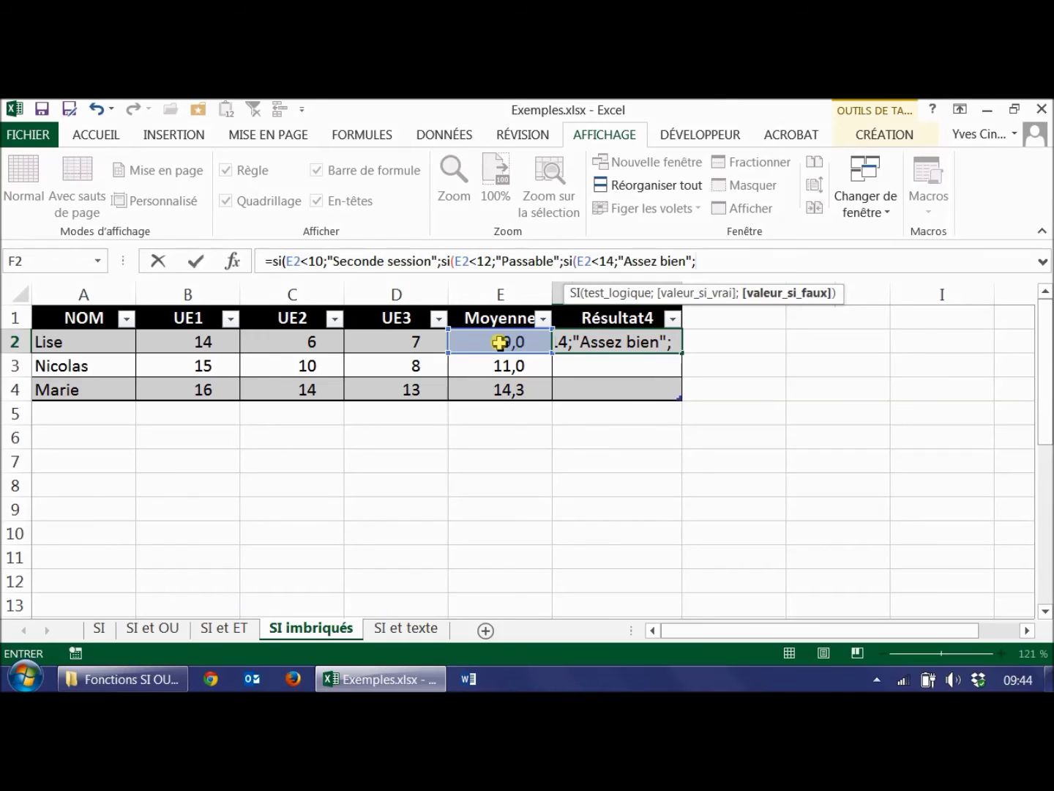
Nest a fourth SI as the next false value in F2, testing E2<16 and returning "Bien" when true
type("si(")
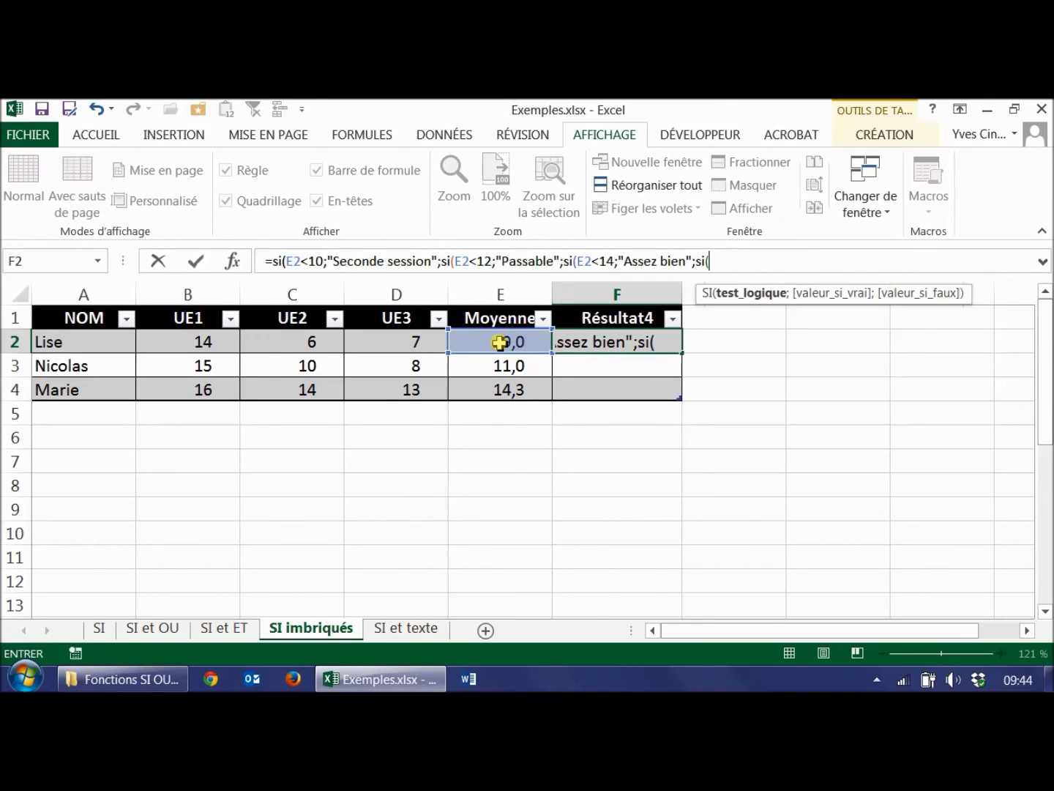
left_click(500, 342)
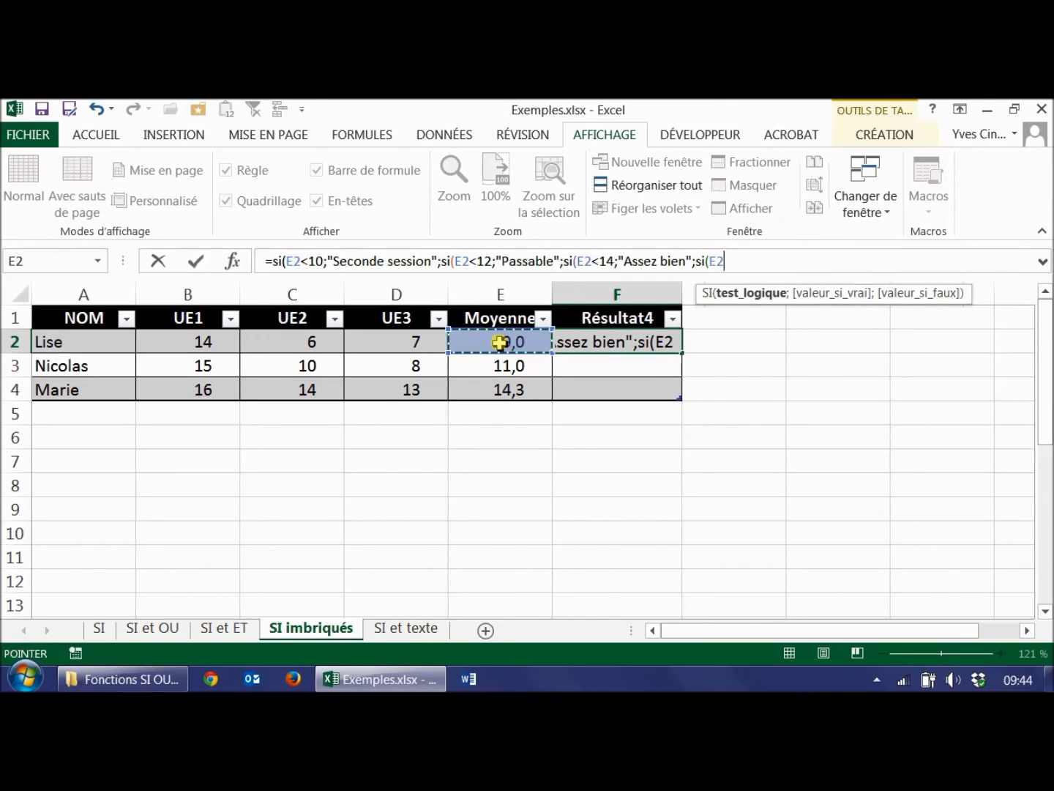
type("<")
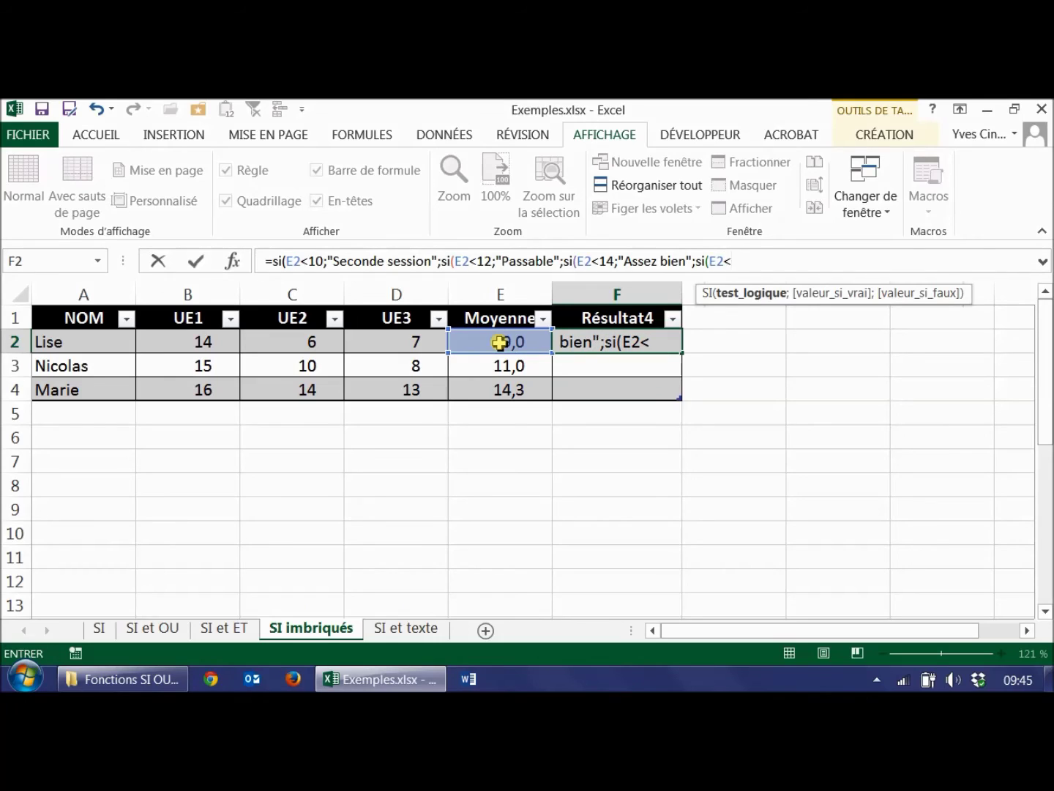
type("16;")
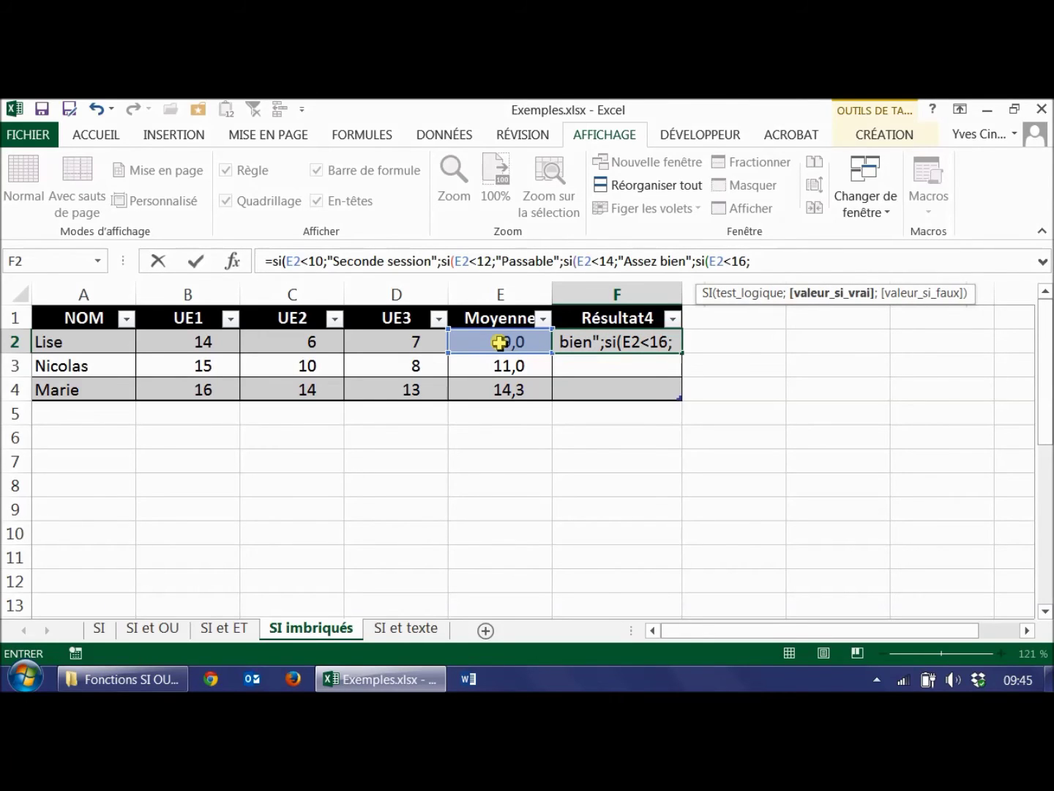
type("\"Bien\"")
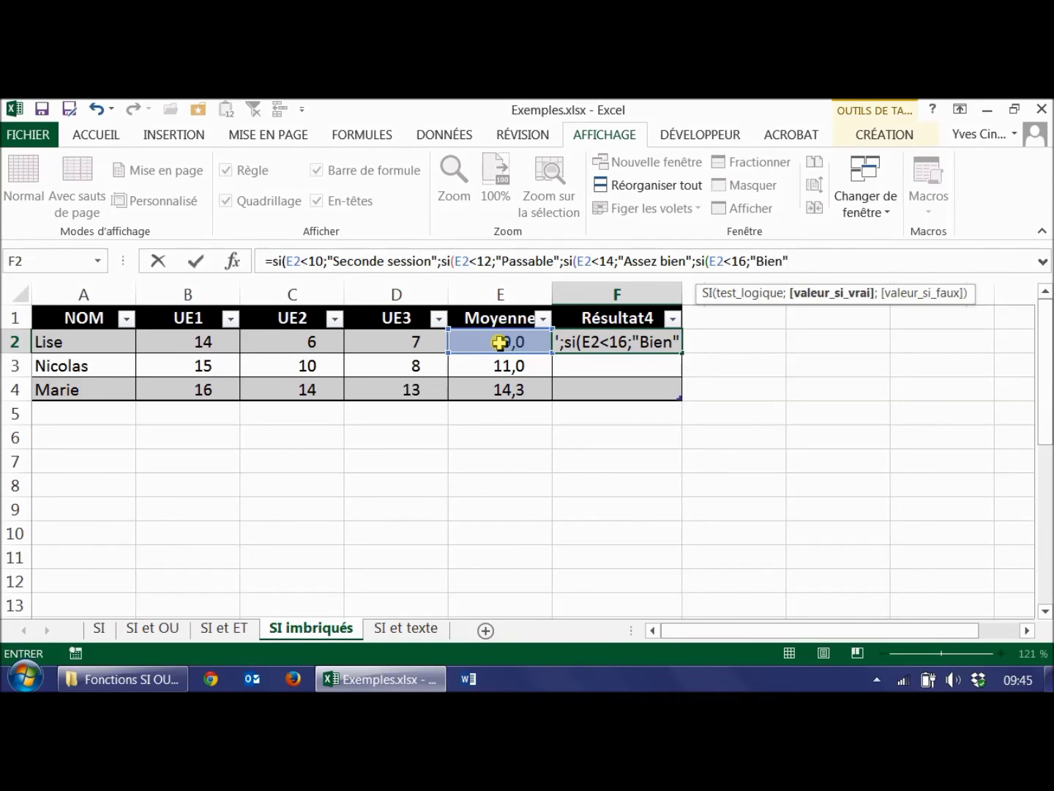
type(";")
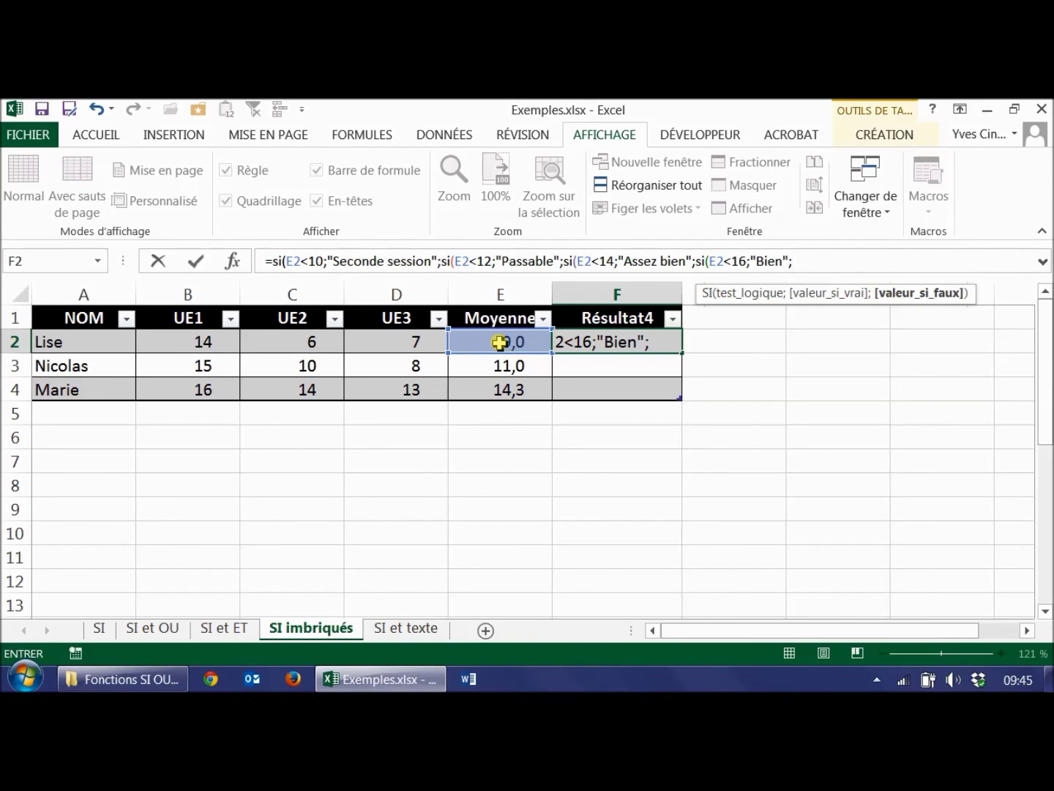
Finish the F2 formula with "Très bien" as the last false value, close all four SI functions, enter it and reselect F2
type("\"Très ")
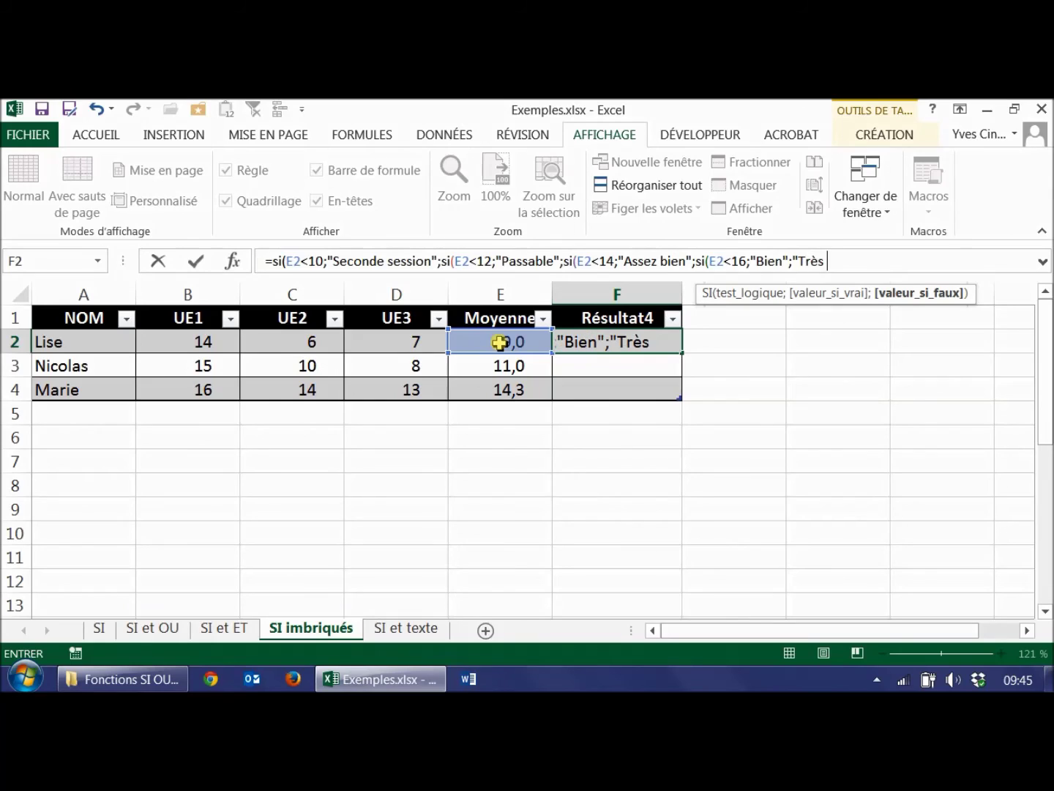
type("bien\"")
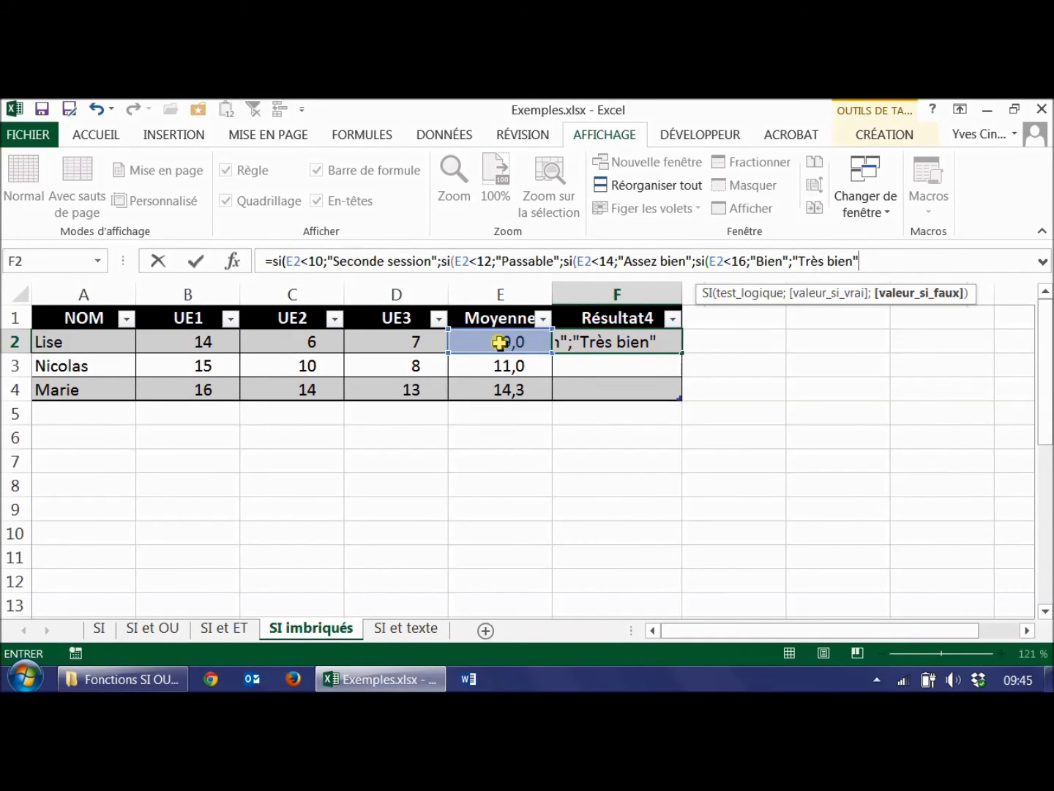
type(")")
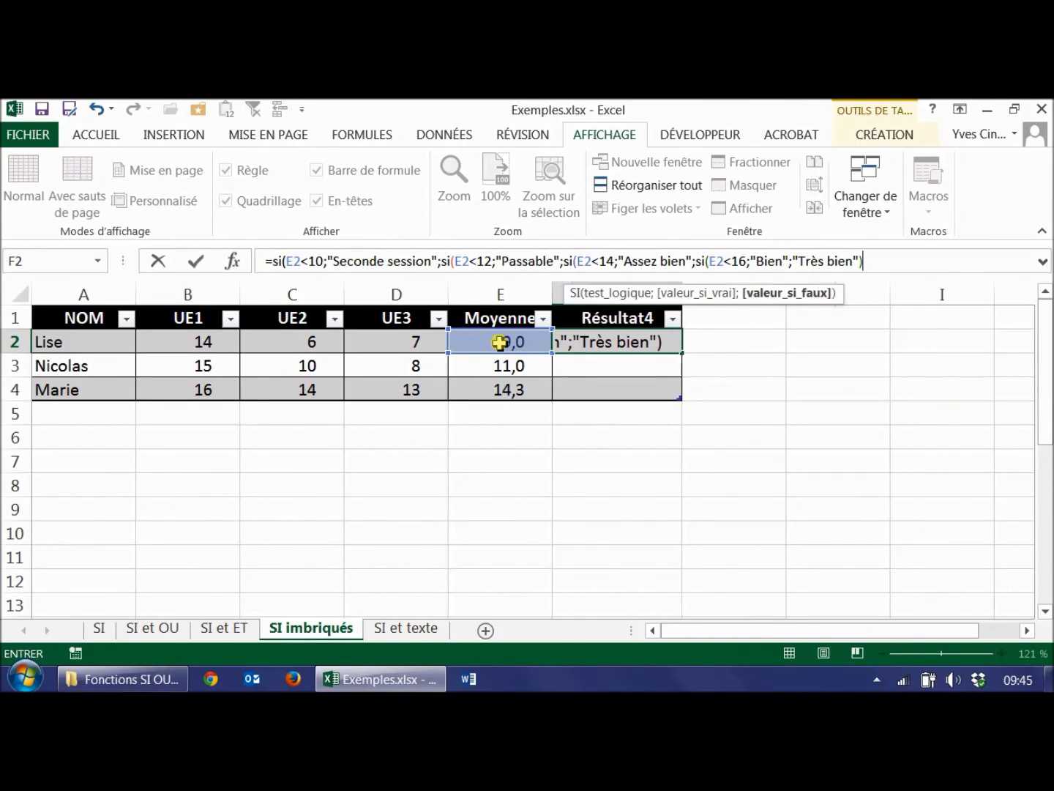
type(")))")
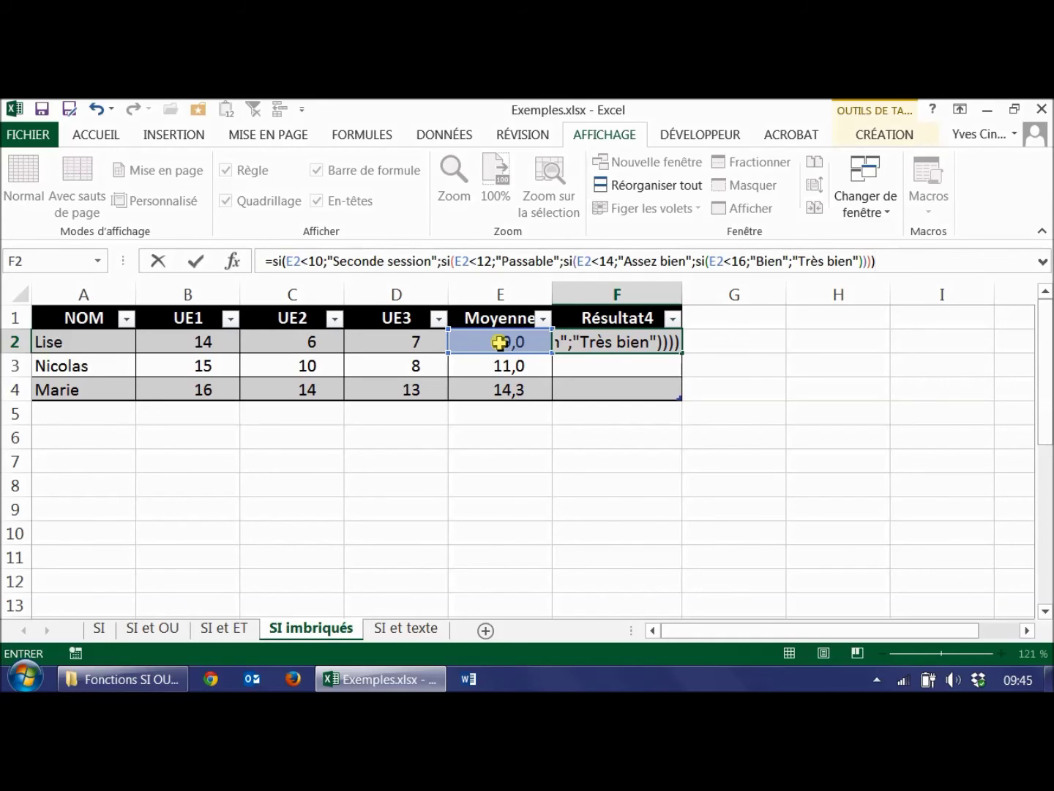
key("Return")
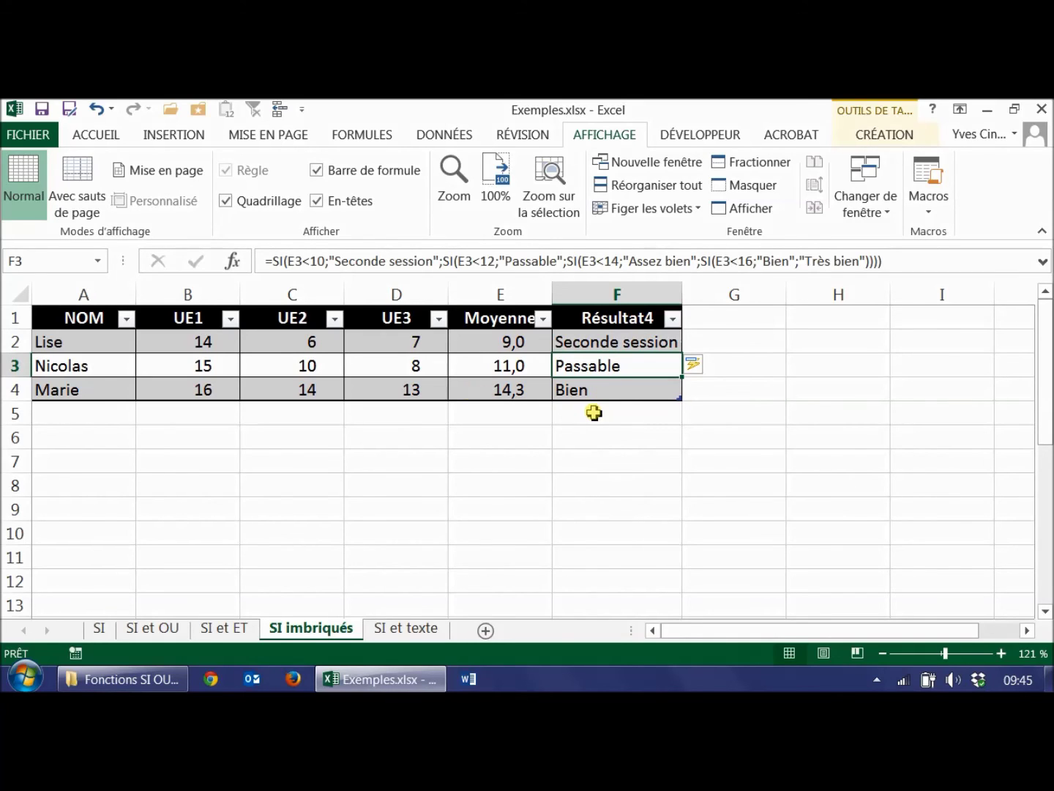
key("Up")
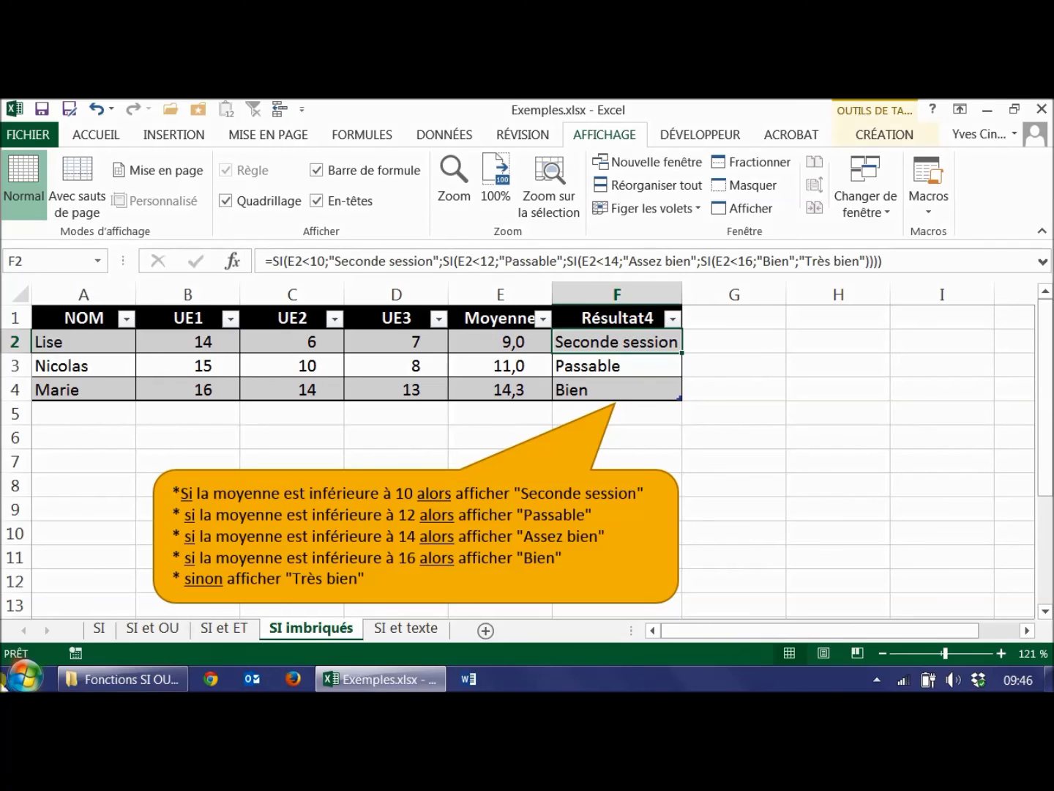
On the SI et texte sheet, begin an SI formula in C2 that tests whether B2 equals "F"
left_click(393, 630)
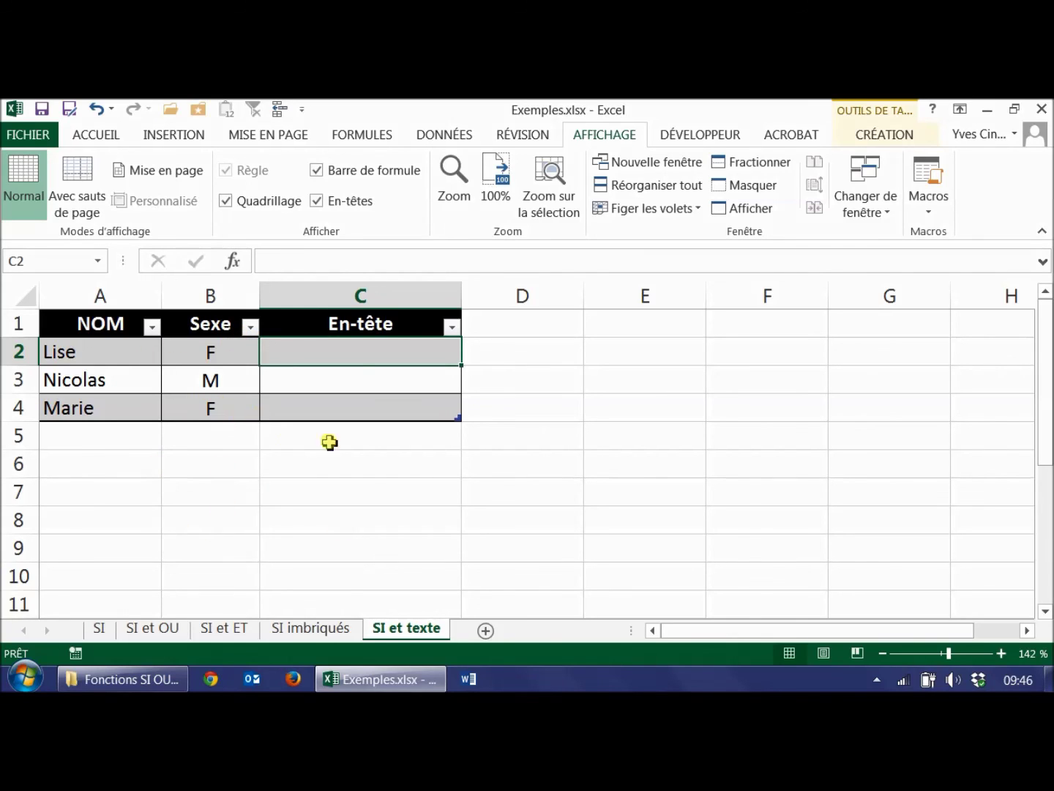
left_click(311, 268)
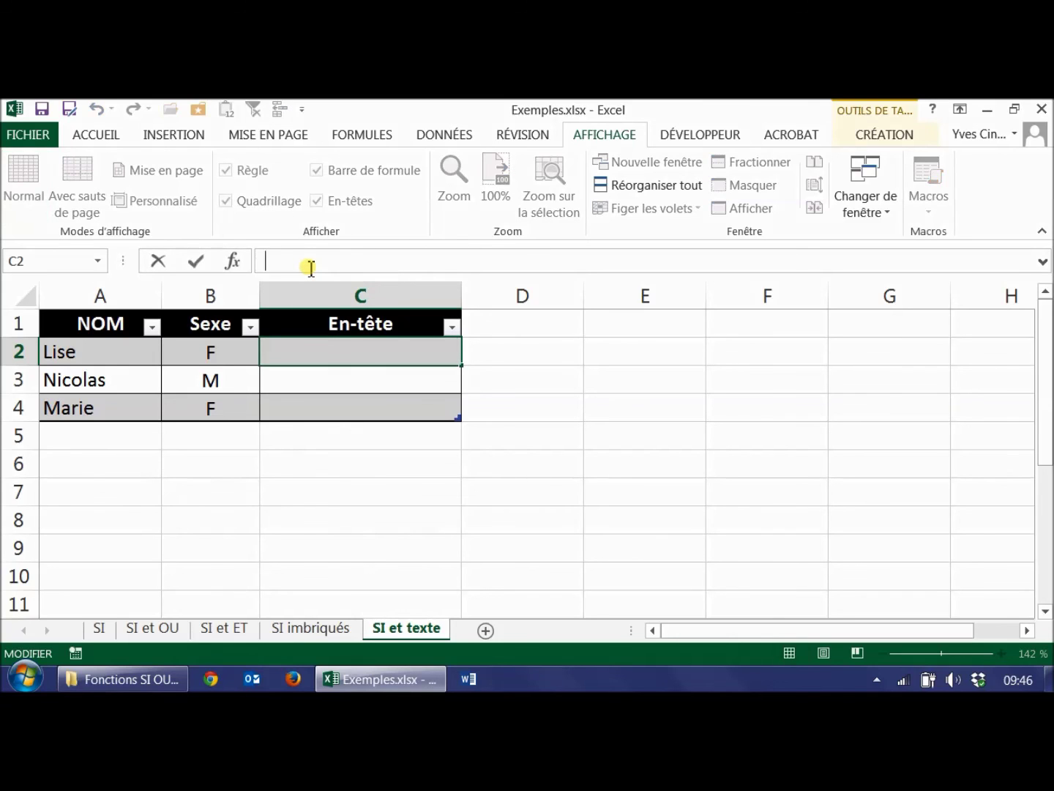
type("=")
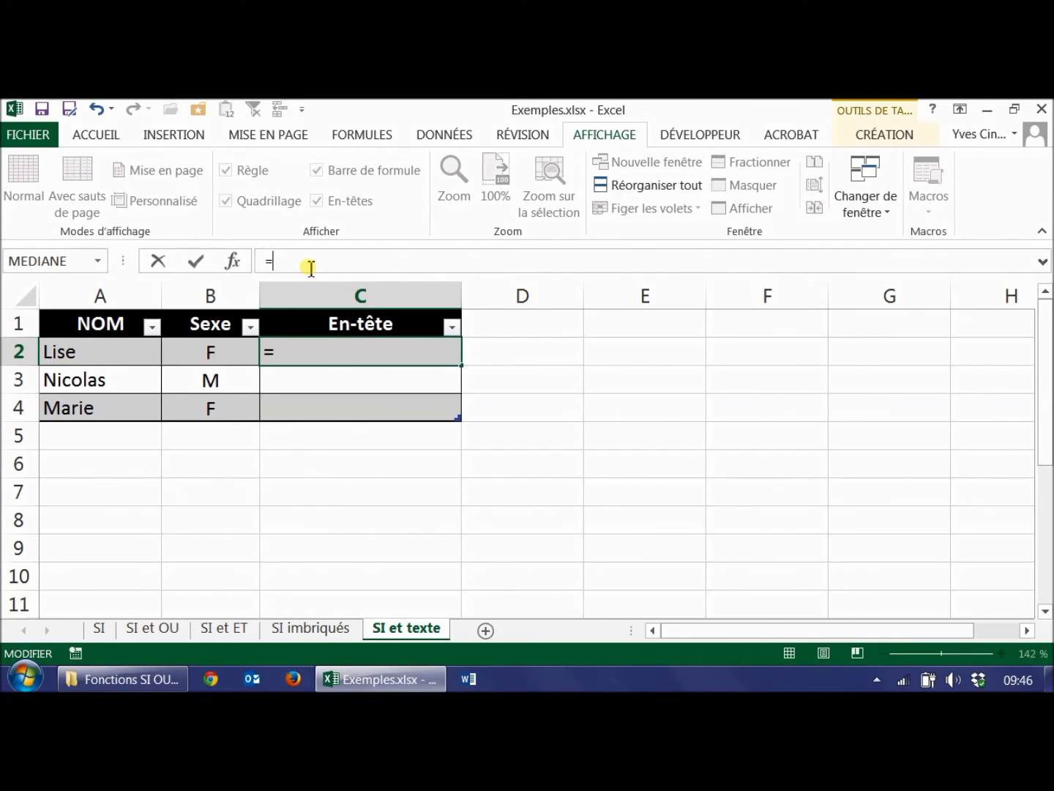
type("si(")
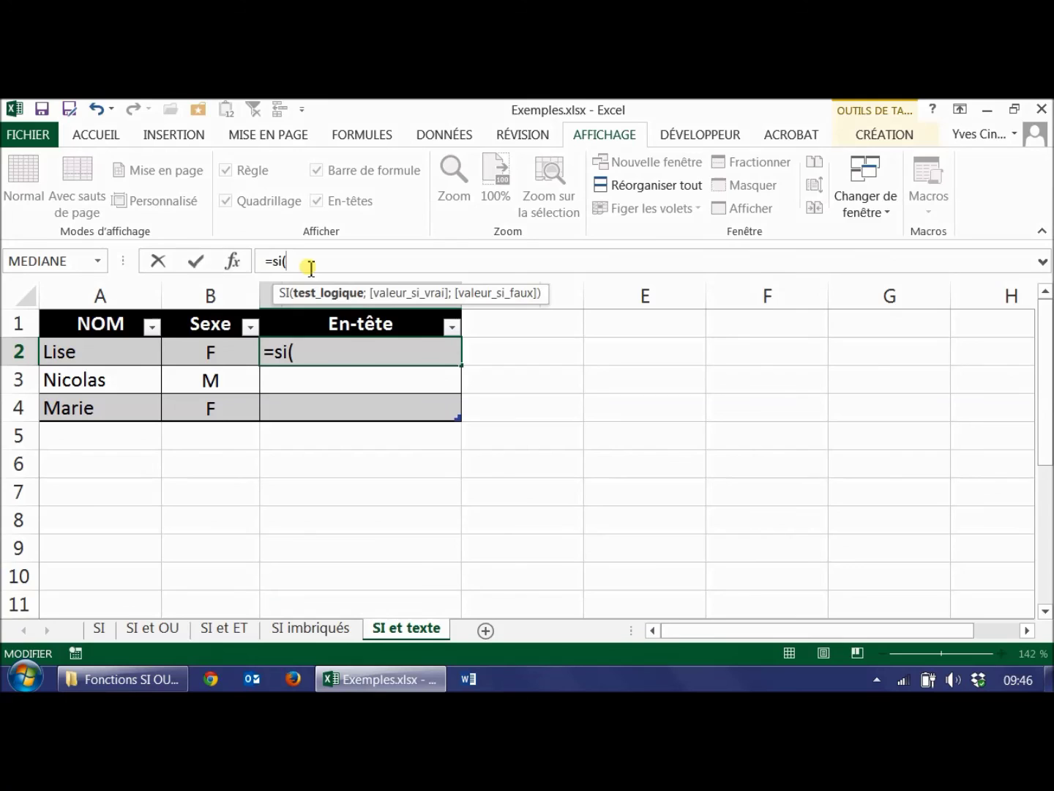
left_click(193, 354)
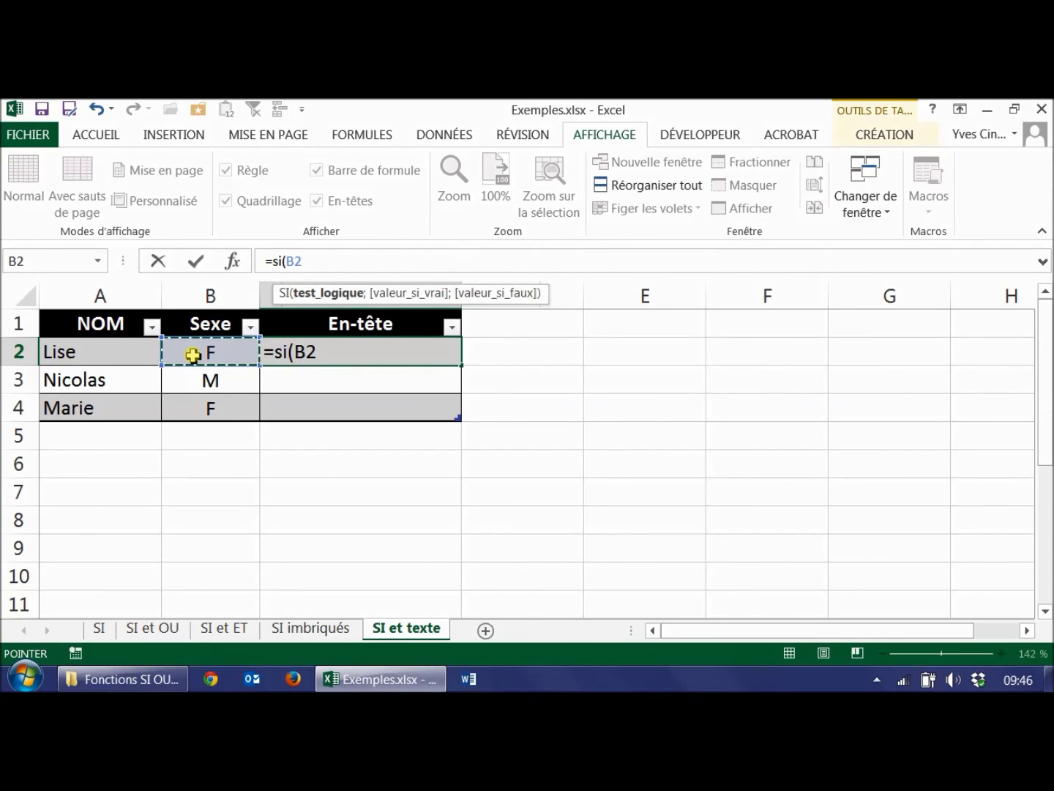
type("=")
type("\"F")
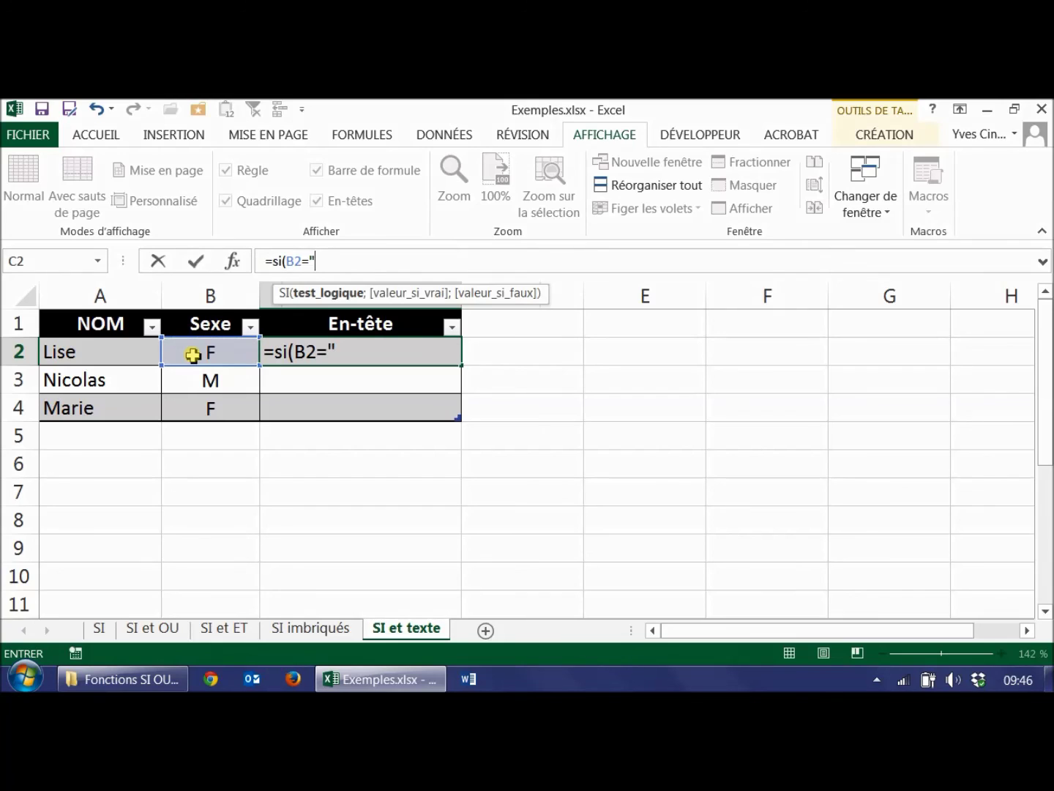
type("\"")
type(";")
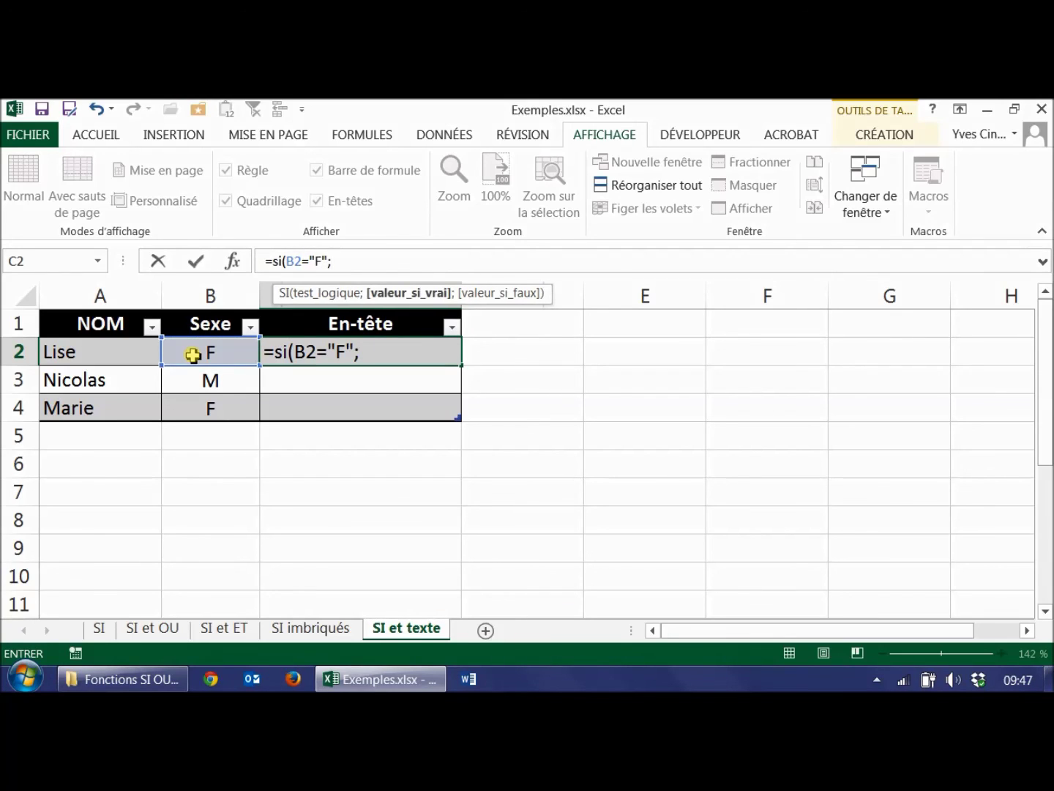
Complete the C2 formula with "Mademoiselle" when true and "Monsieur" when false, and enter it in the En-tête column
type("\"Mademois")
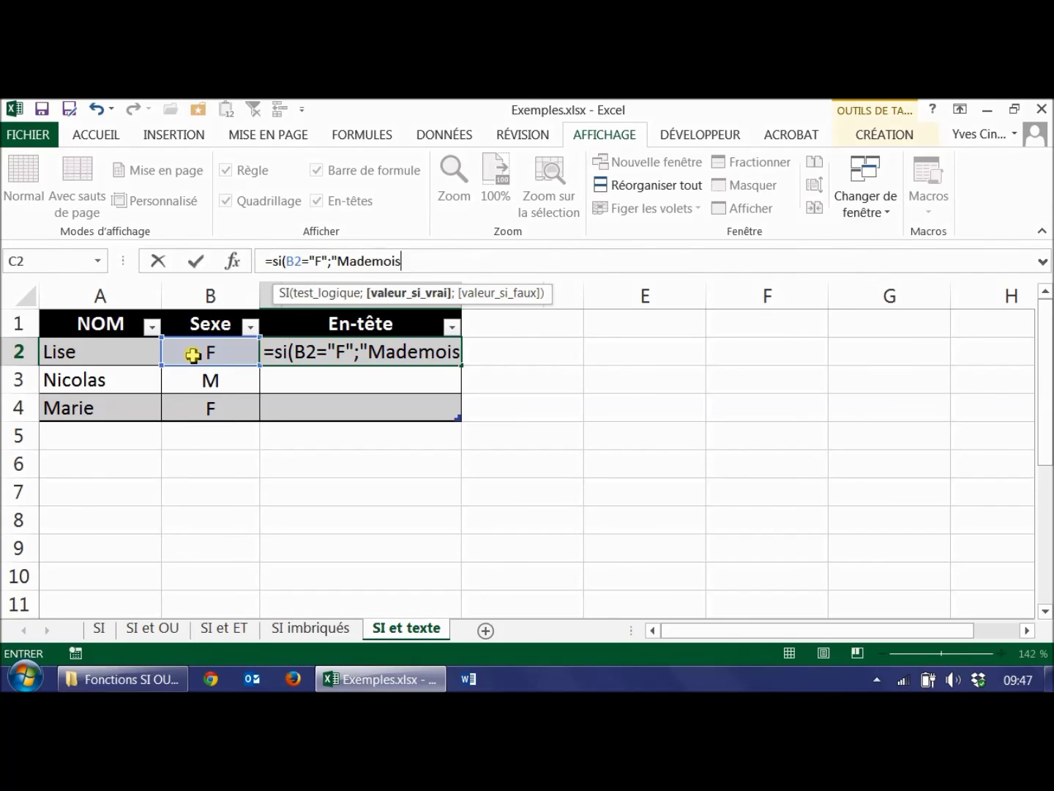
type("elle\";\"Mo")
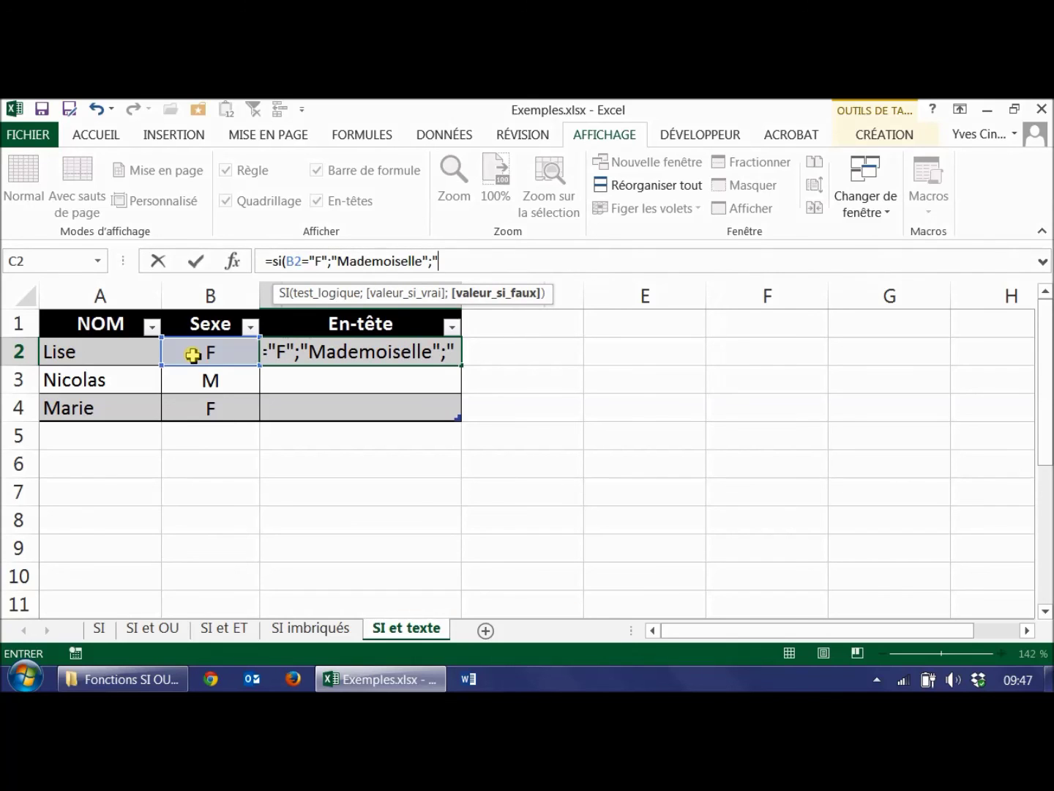
type("nsieur\"")
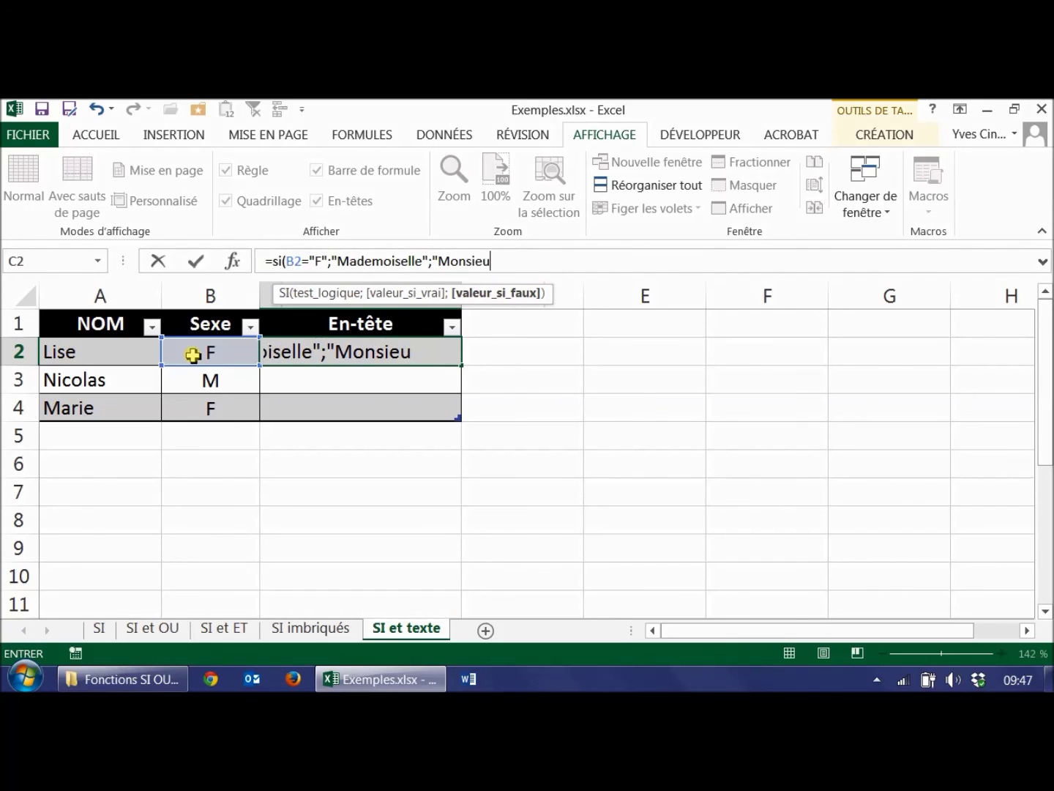
type(")")
key("Return")
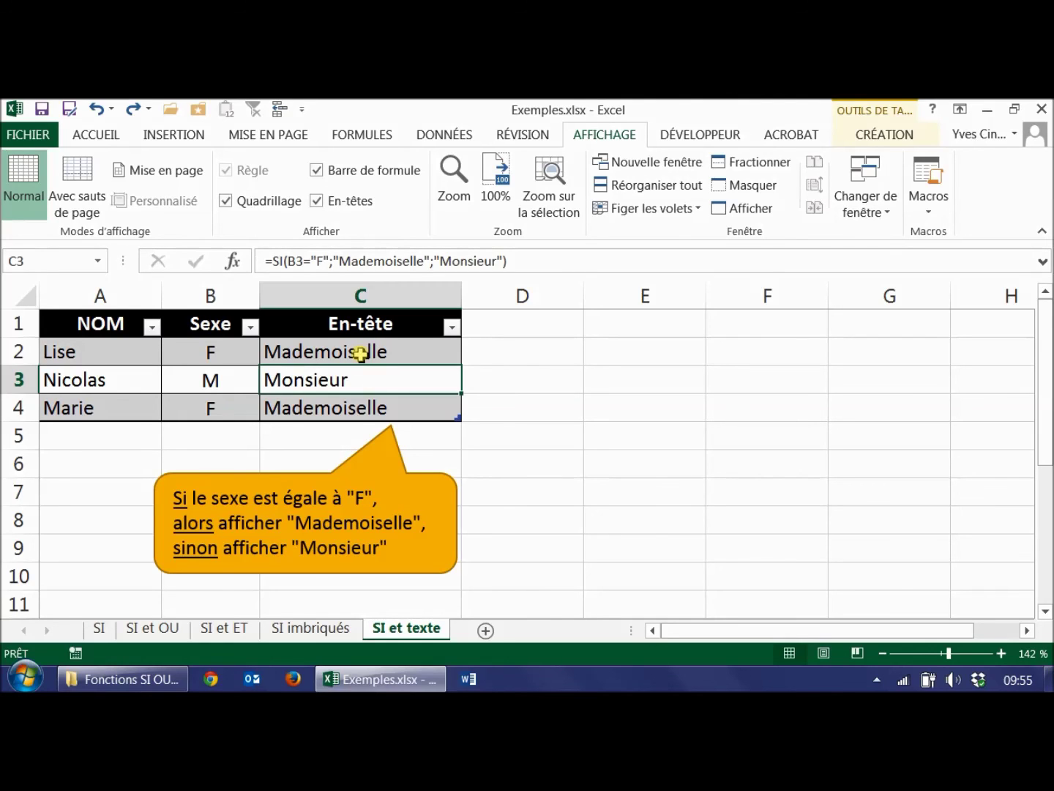
Append &A2 to the C2 formula so that the name from the NOM column follows the title
left_click(354, 353)
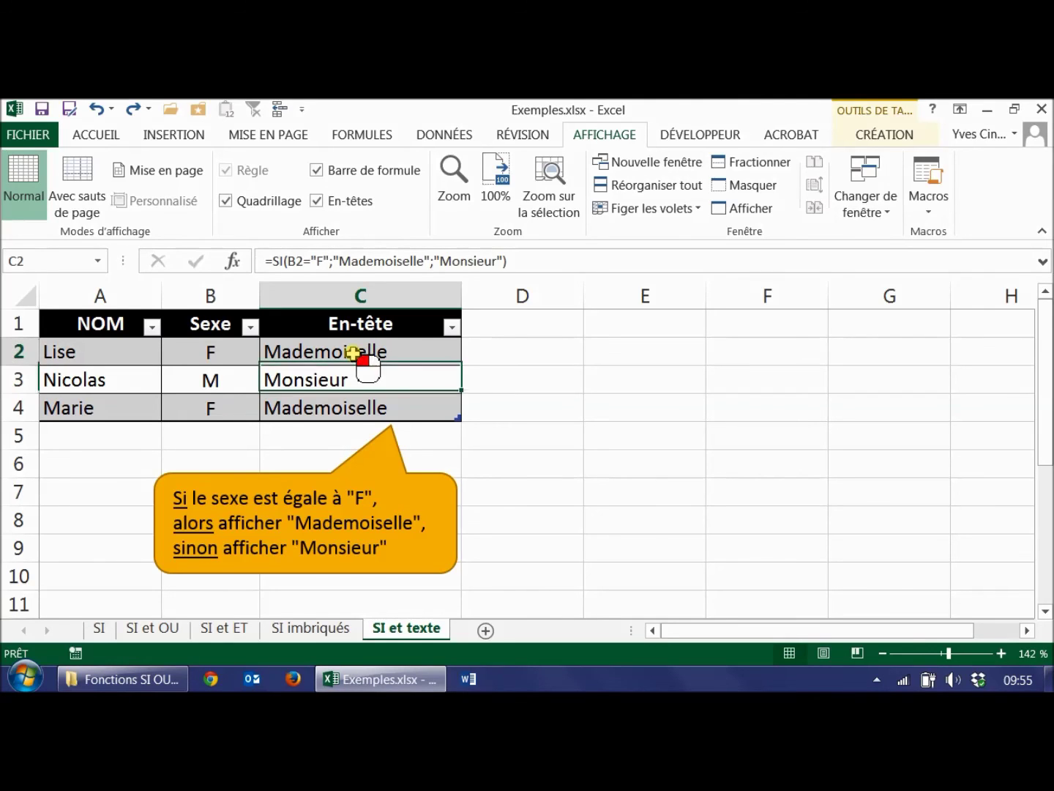
left_click(511, 260)
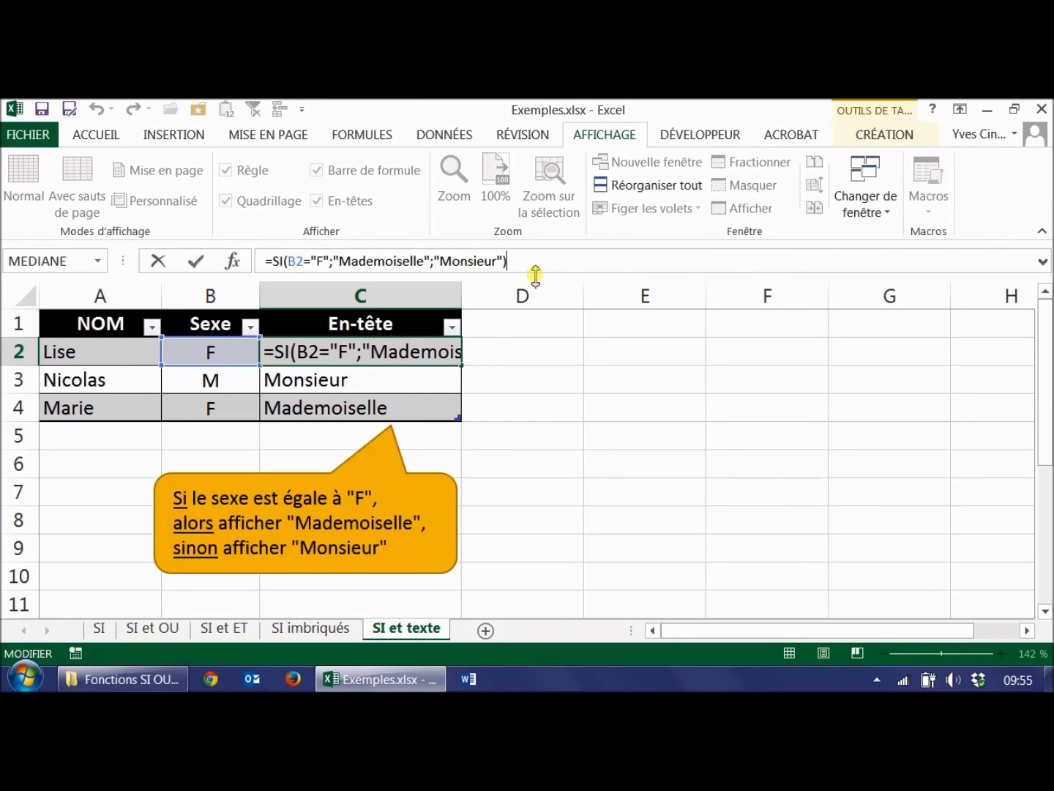
type("&")
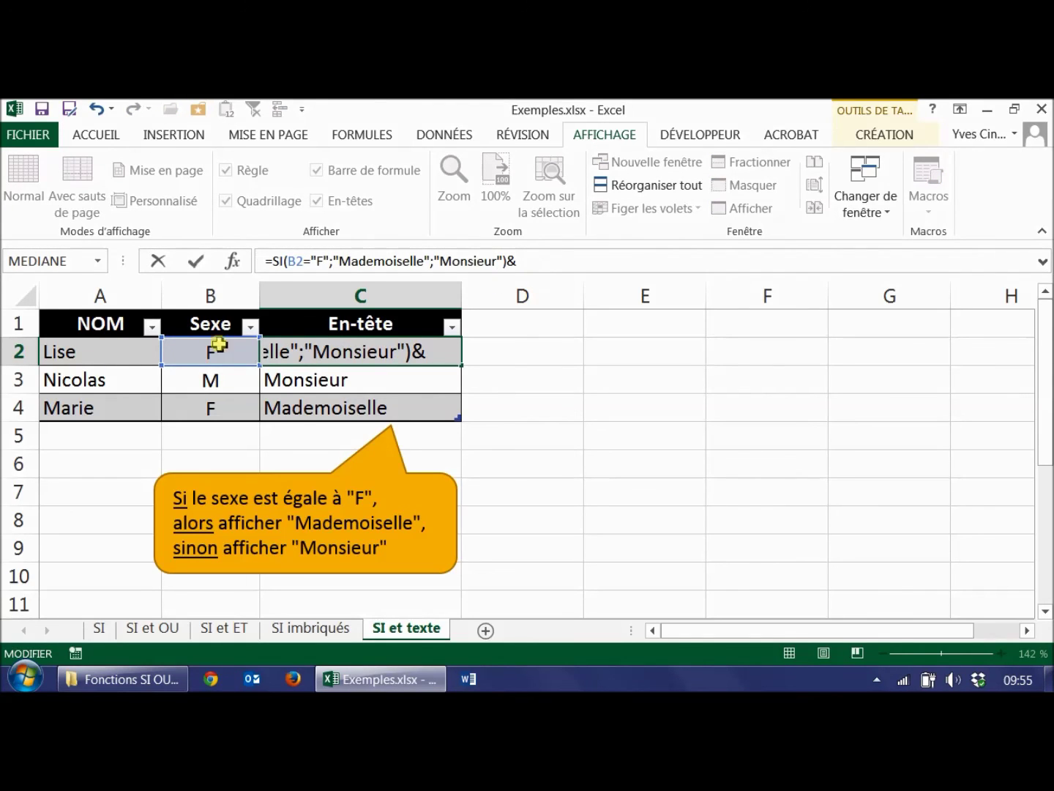
left_click(74, 352)
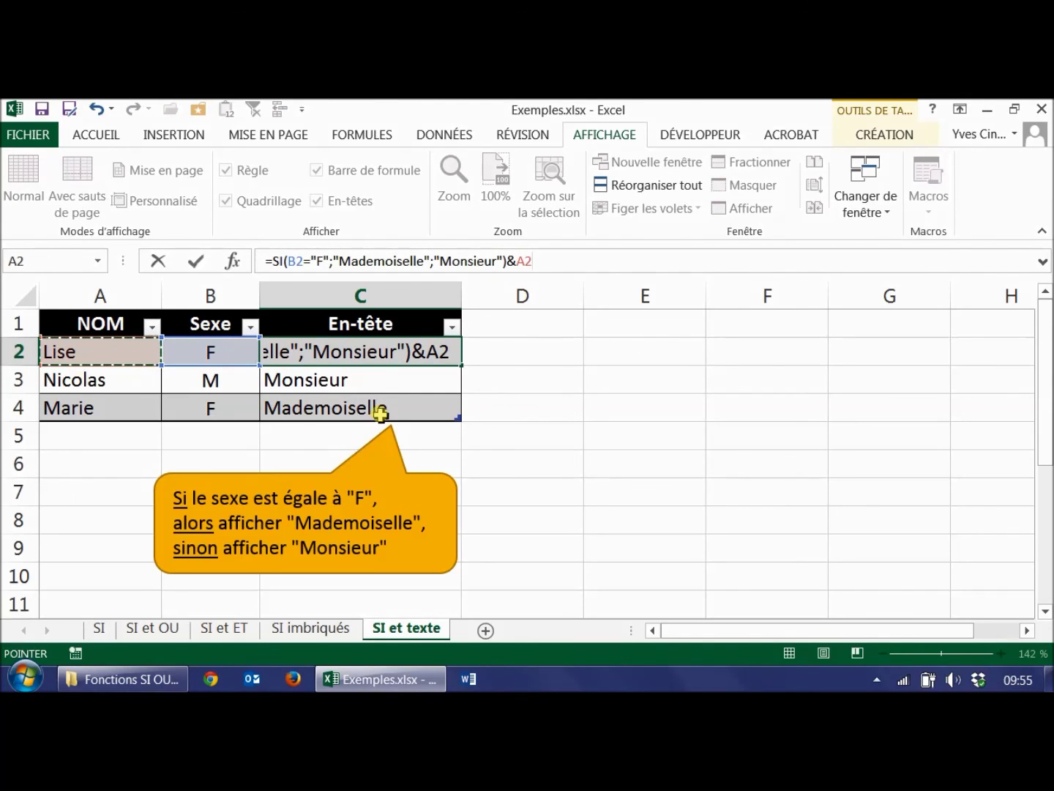
key("Return")
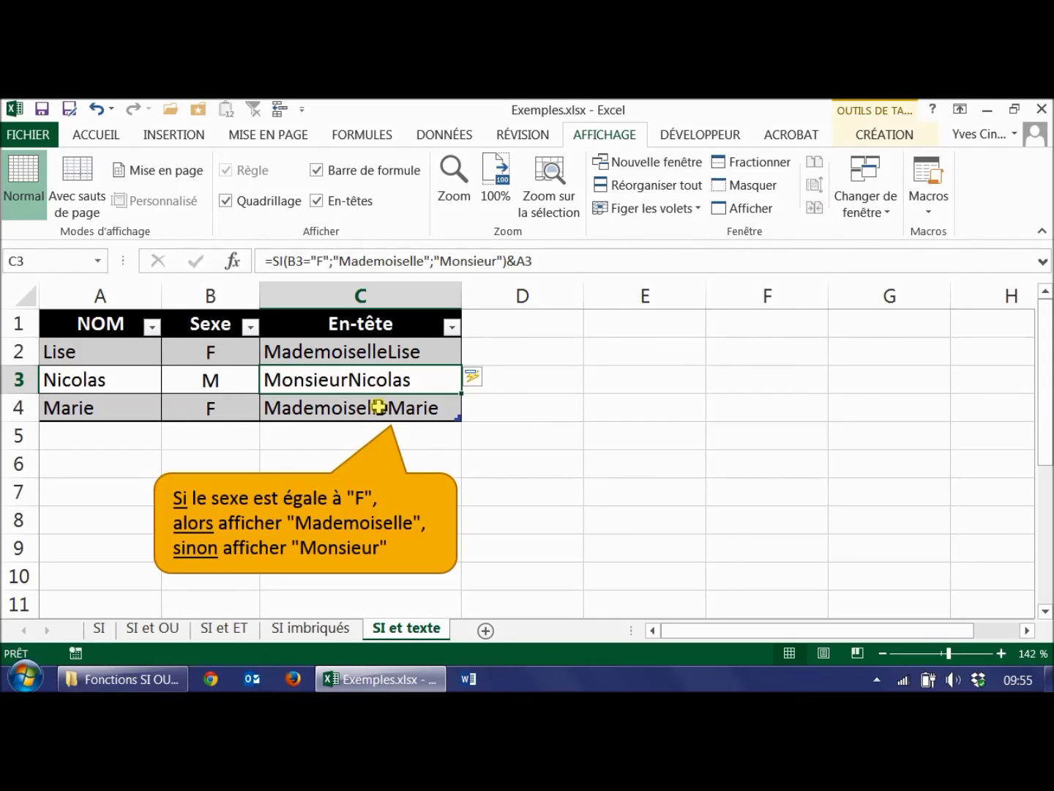
Add a trailing space inside the quotes after both Mademoiselle and Monsieur in the C3 formula, and enter it
left_click(427, 261)
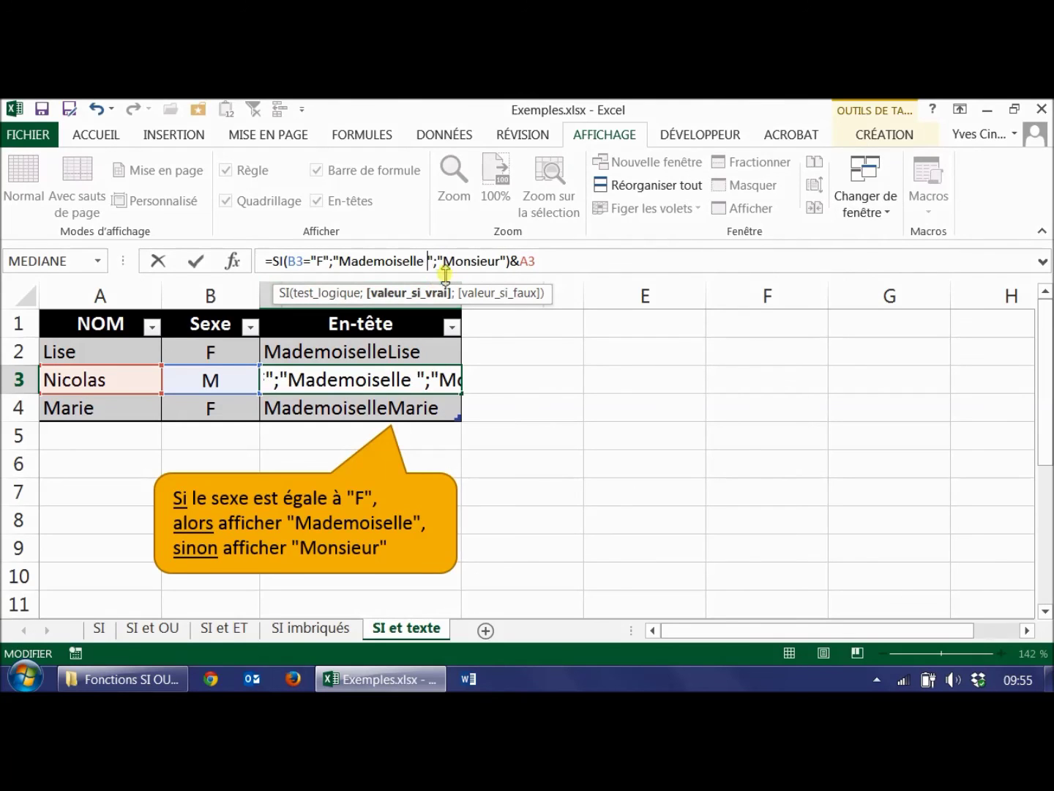
left_click(498, 261)
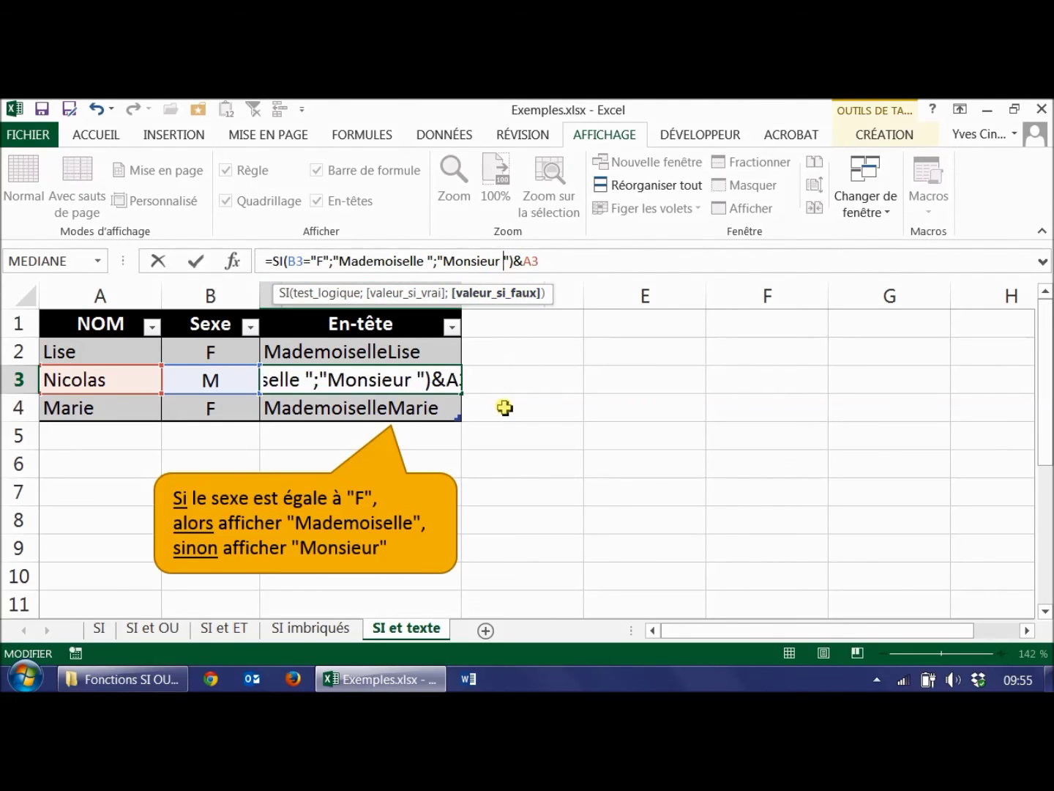
key("Return")
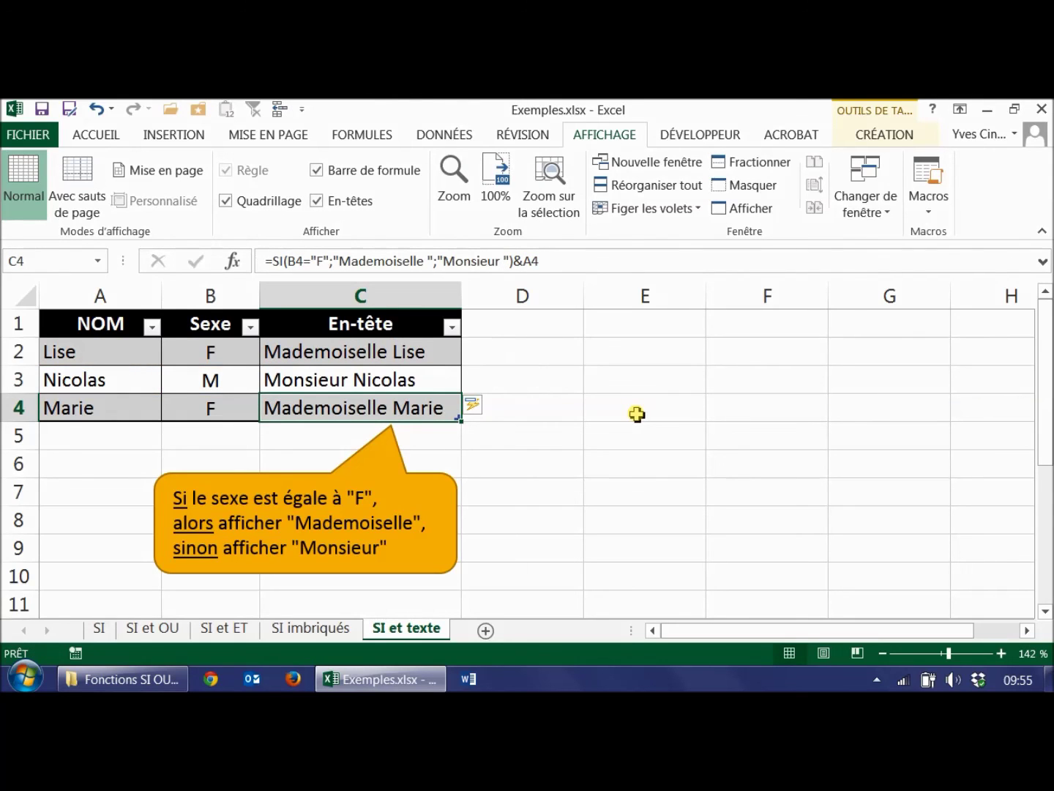